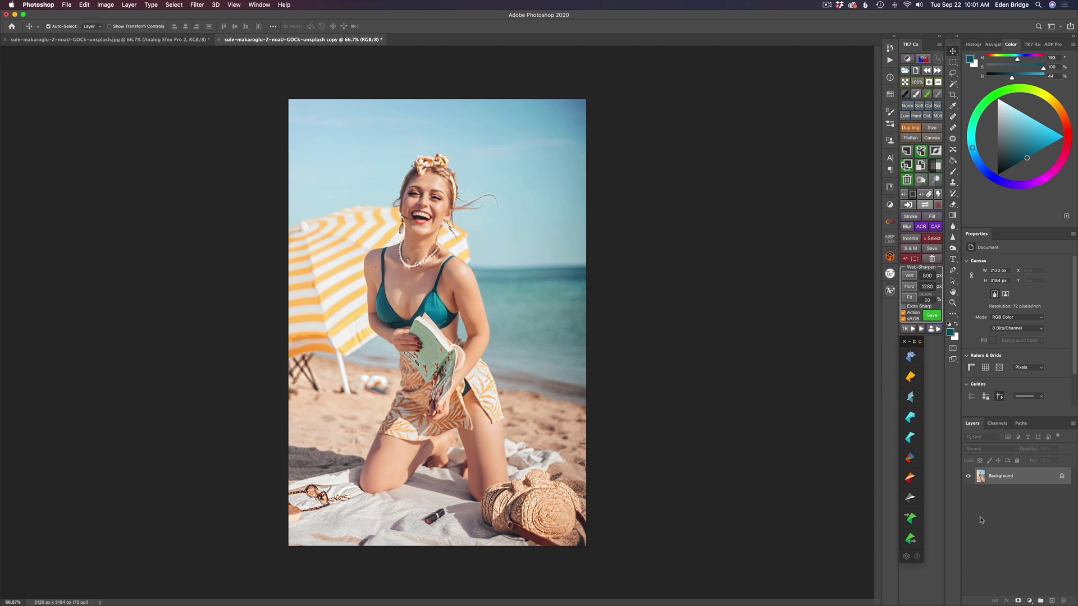
Launch Color Efex Pro 4 and apply the Film Efex: Vintage filter from the Film category.
left_click(197, 4)
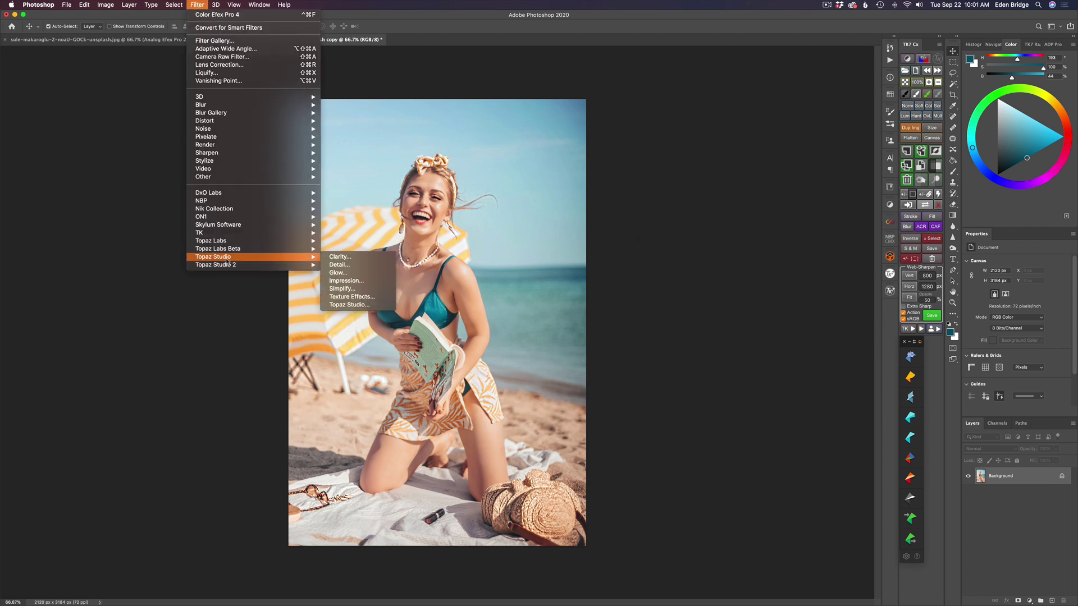
mouse_move(229, 213)
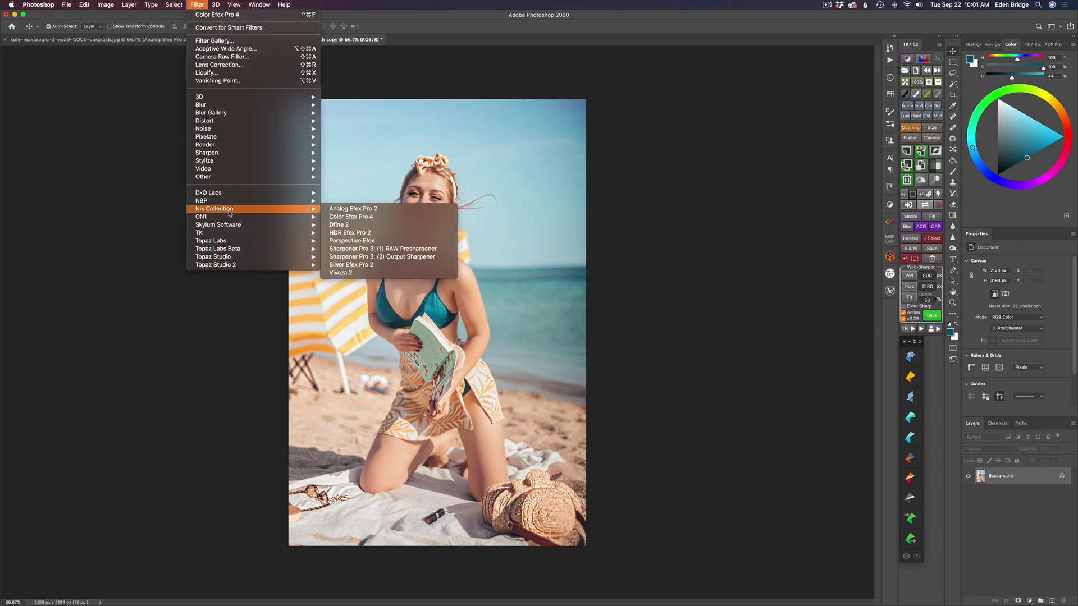
left_click(370, 218)
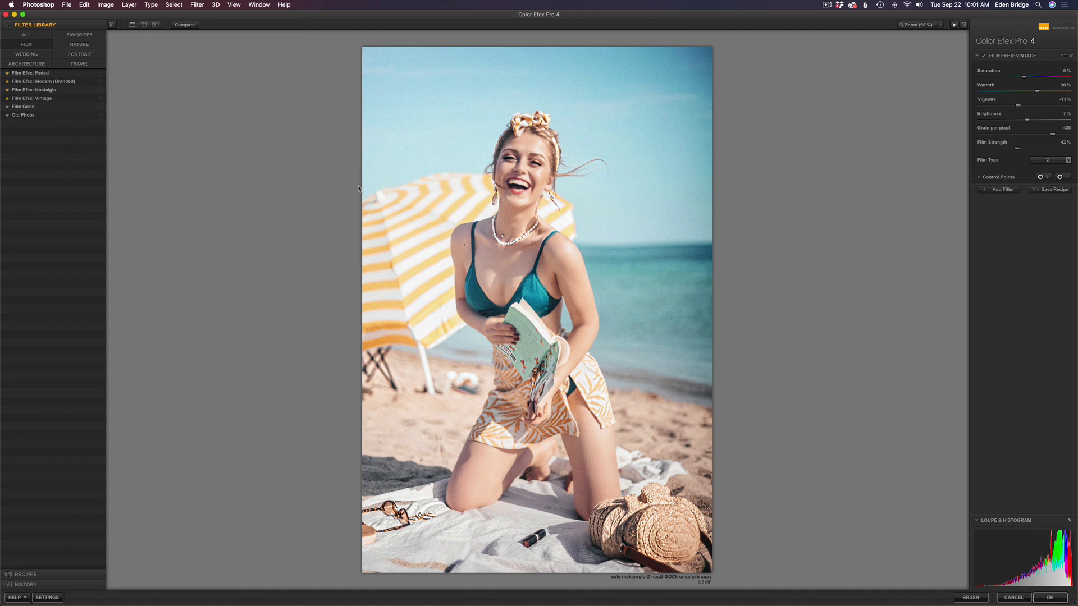
left_click(36, 35)
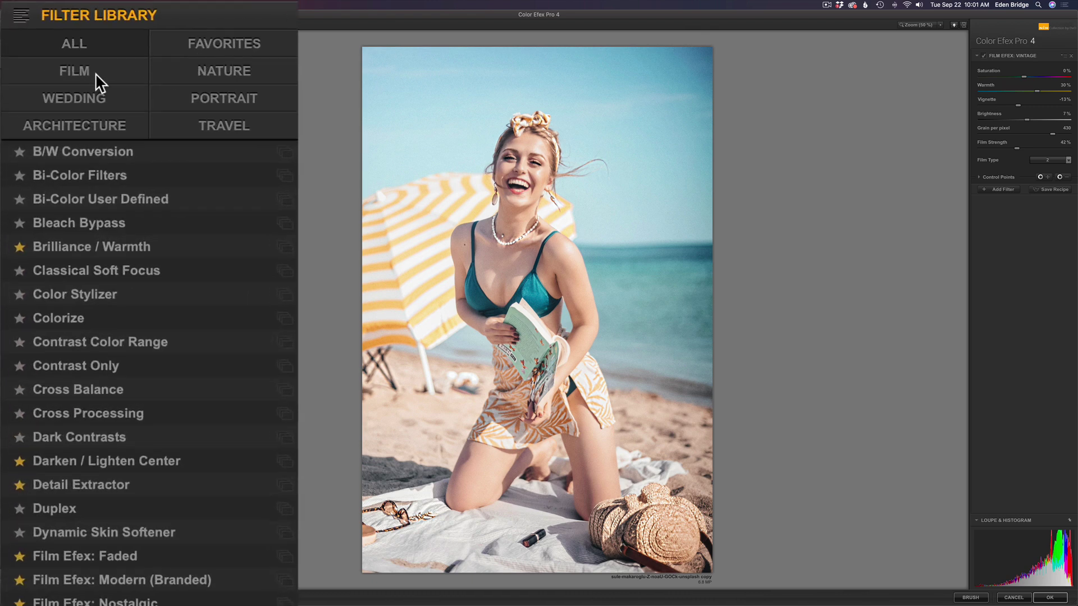
left_click(95, 71)
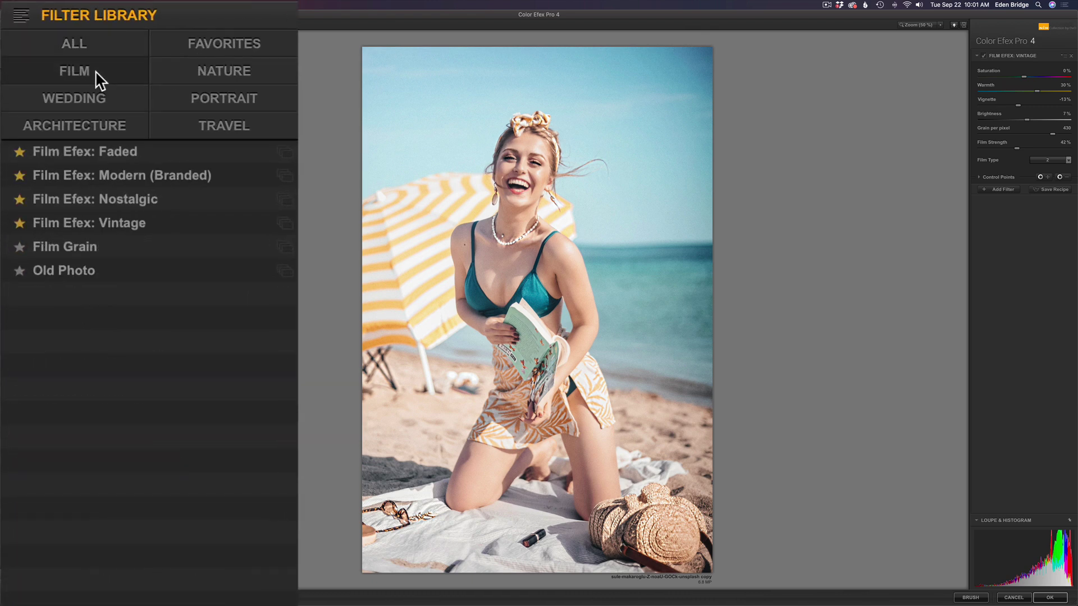
left_click(131, 226)
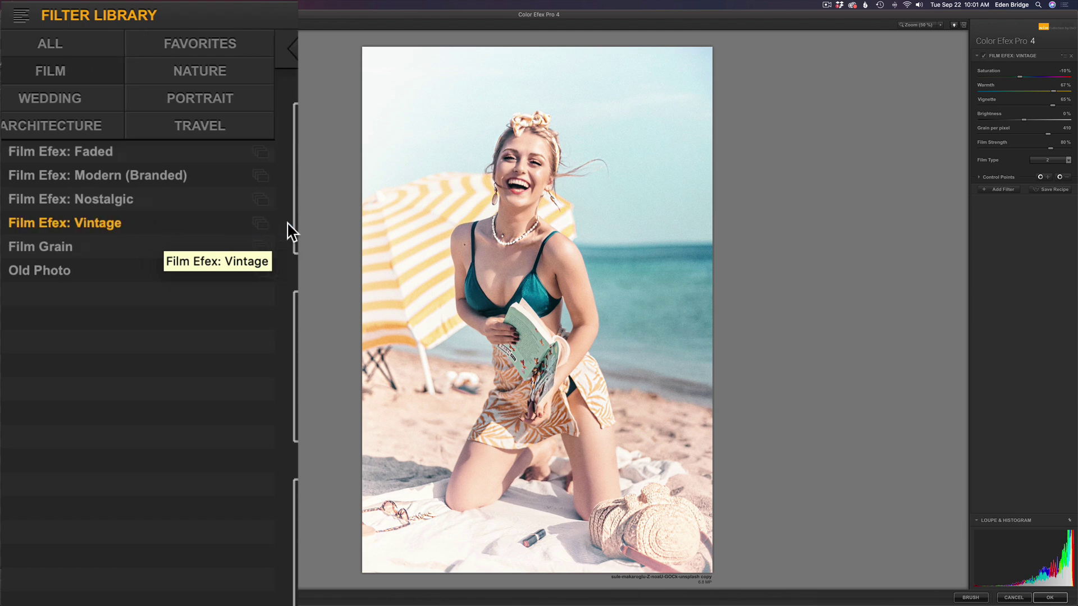
Preview the Vintage presets 02 Neutral Fade through 07 Saturated Fade.
left_click(286, 225)
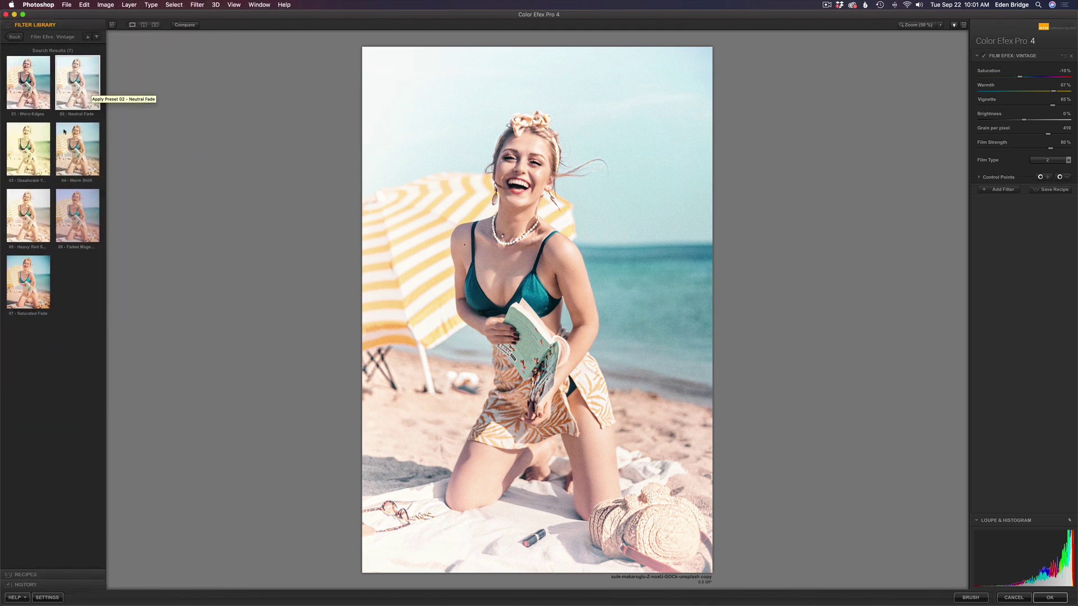
left_click(80, 84)
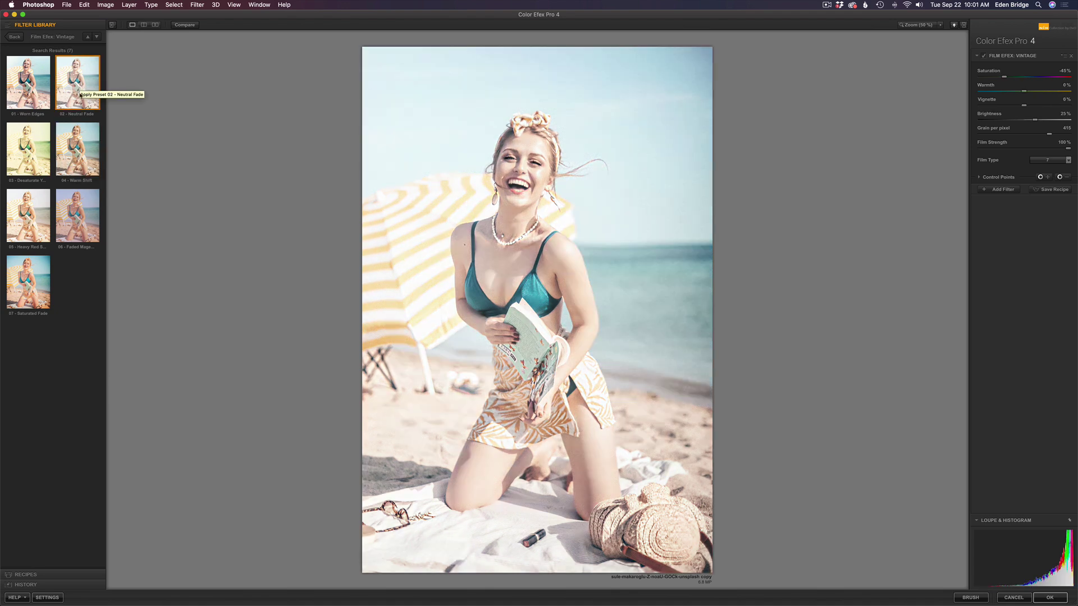
left_click(84, 145)
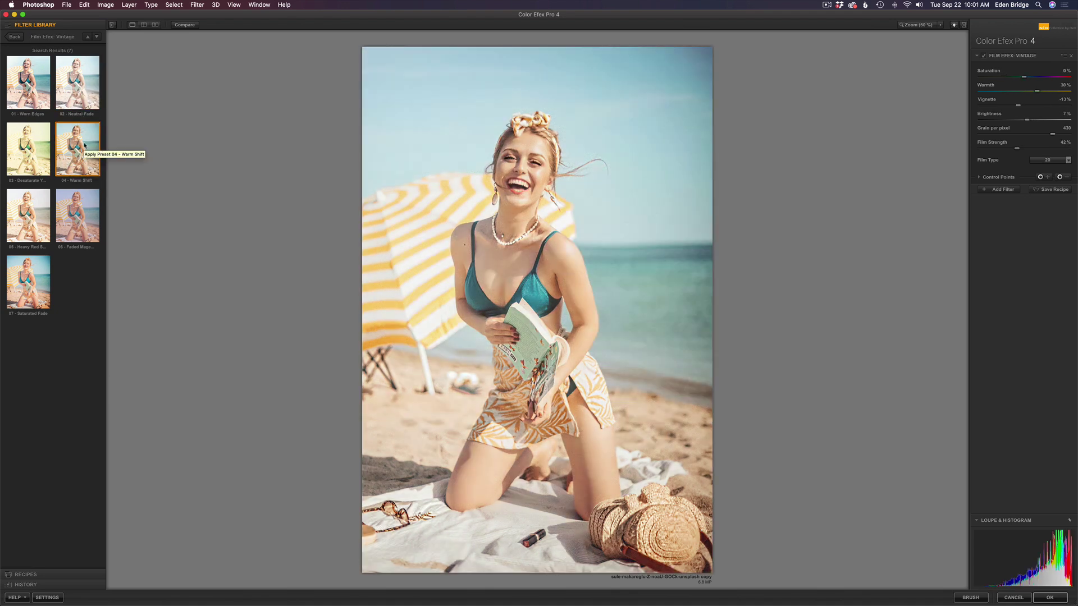
left_click(32, 150)
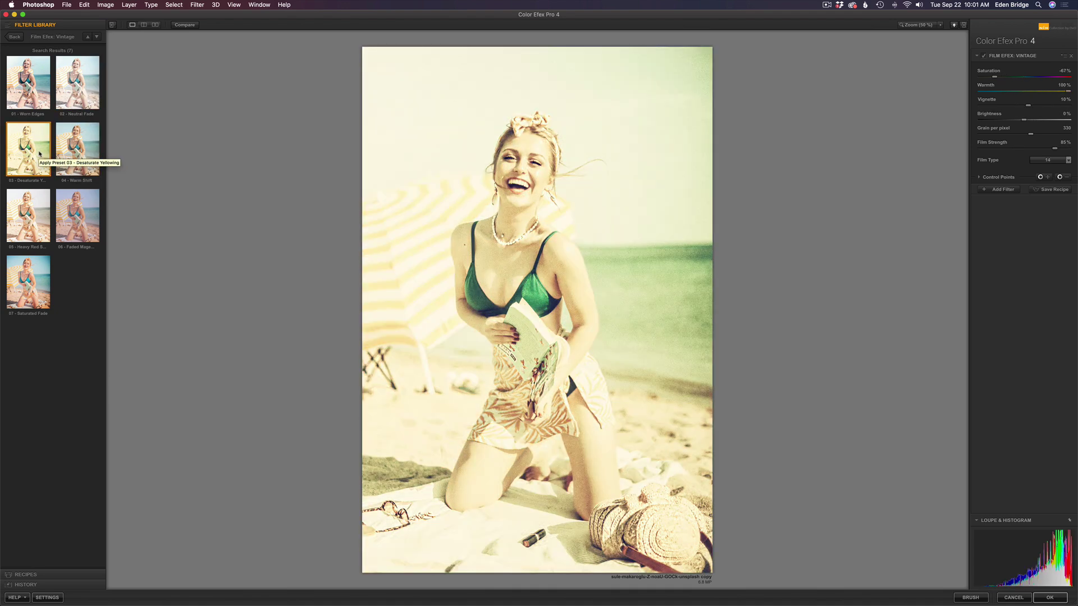
left_click(35, 208)
left_click(84, 209)
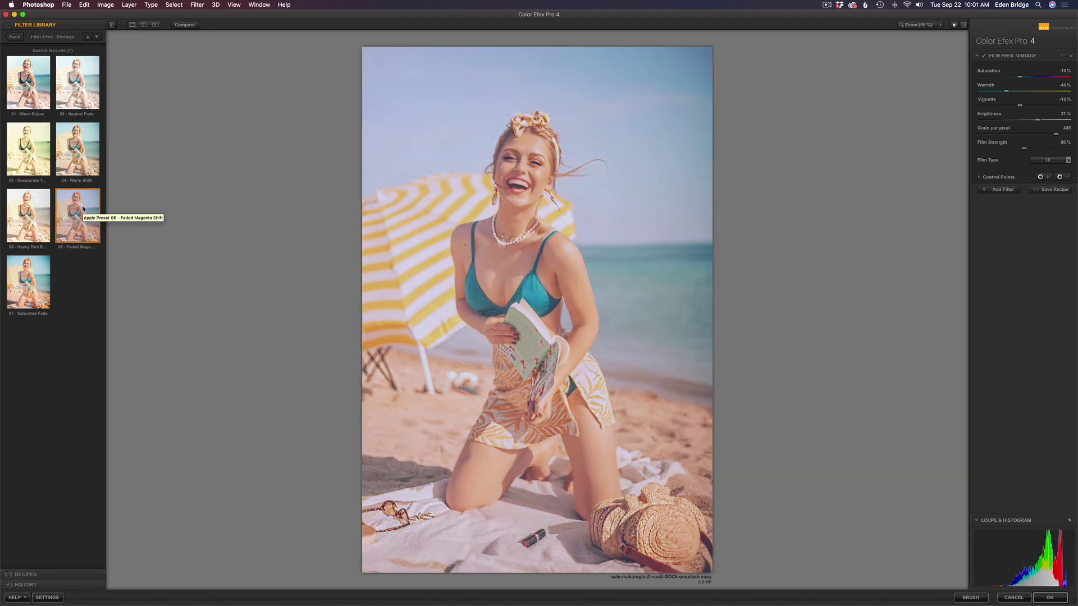
left_click(45, 271)
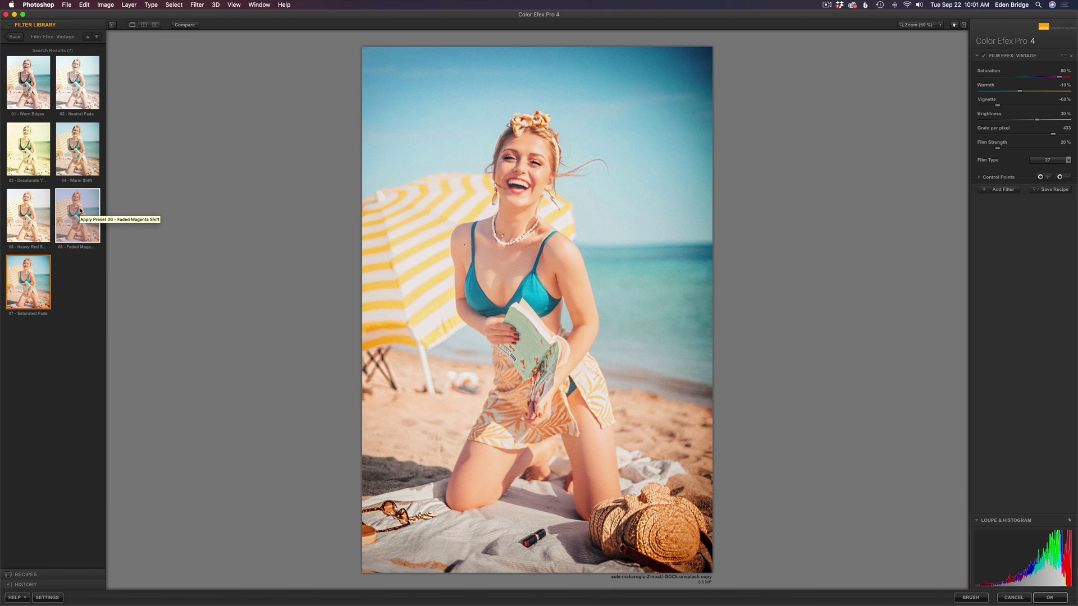
Choose the 04 - Warm Shift preset and compare it against the original photo.
left_click(86, 153)
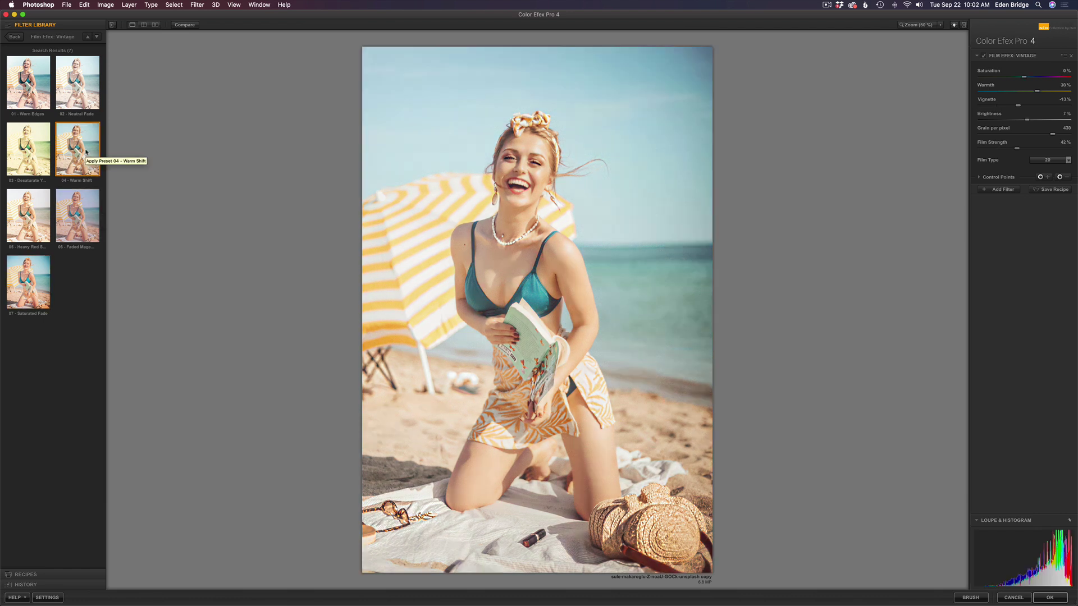
left_click(188, 26)
left_click(189, 26)
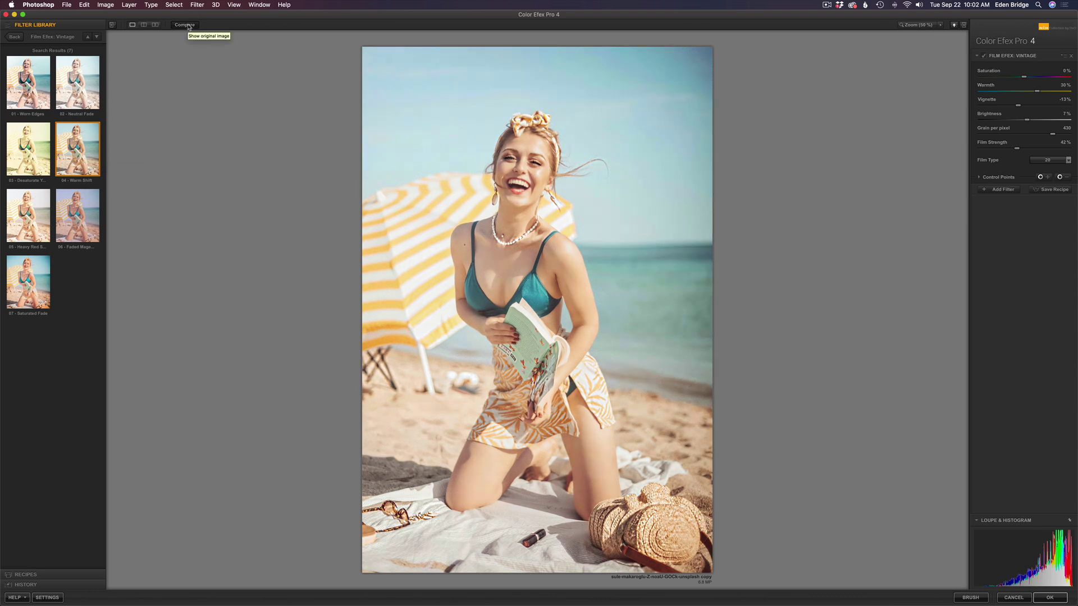
left_click(189, 26)
left_click(188, 25)
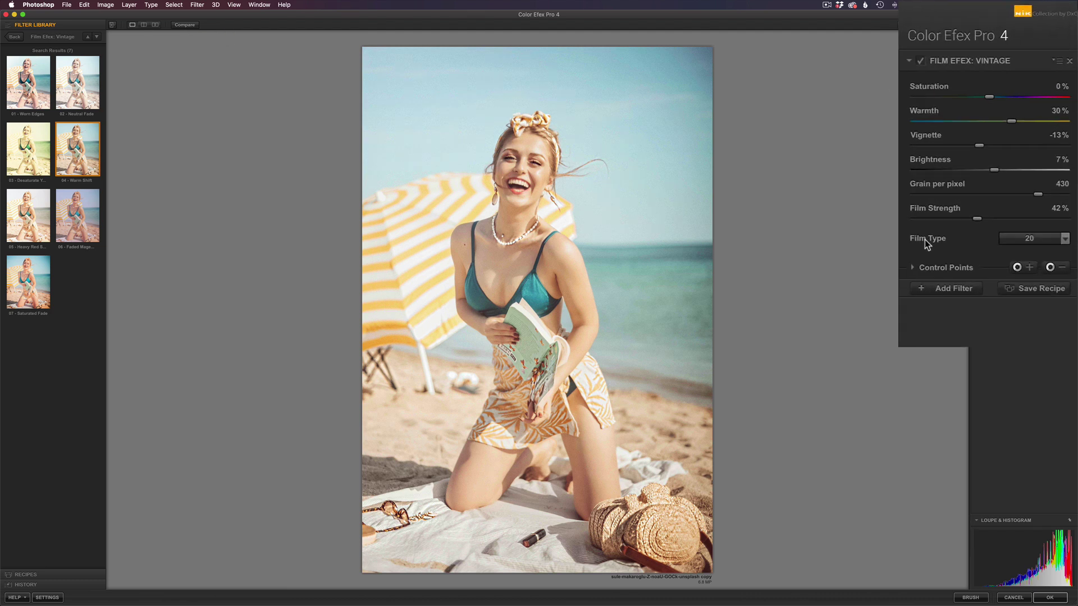
Set the Vintage filter's Film Type to 19.
left_click(1068, 160)
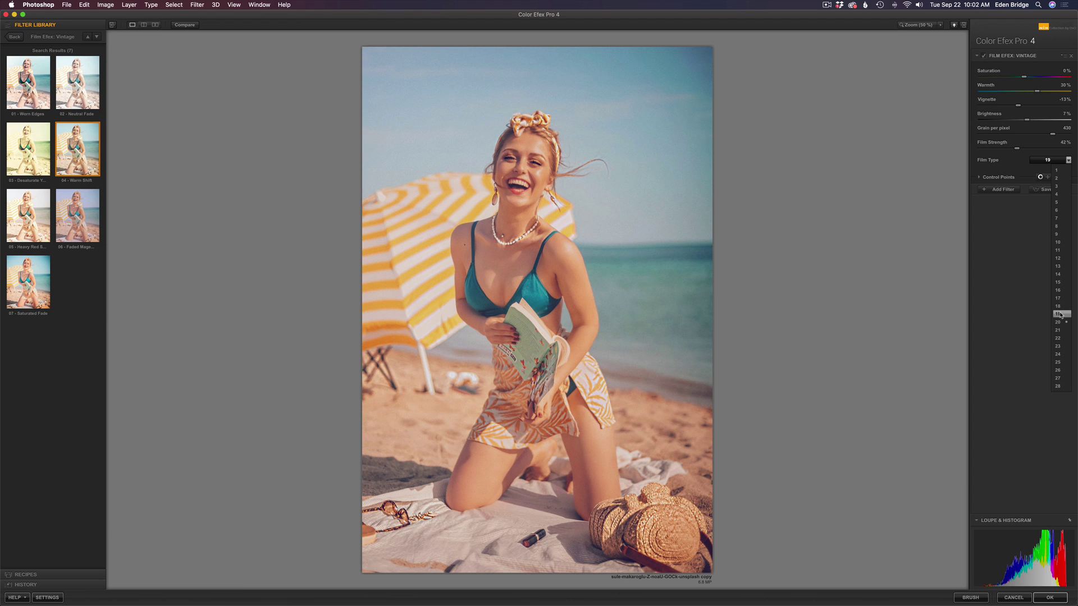
left_click(1059, 314)
Lower saturation, cool warmth to neutral, darken the vignette and brighten to 9%.
left_click_drag(922, 169, 884, 168)
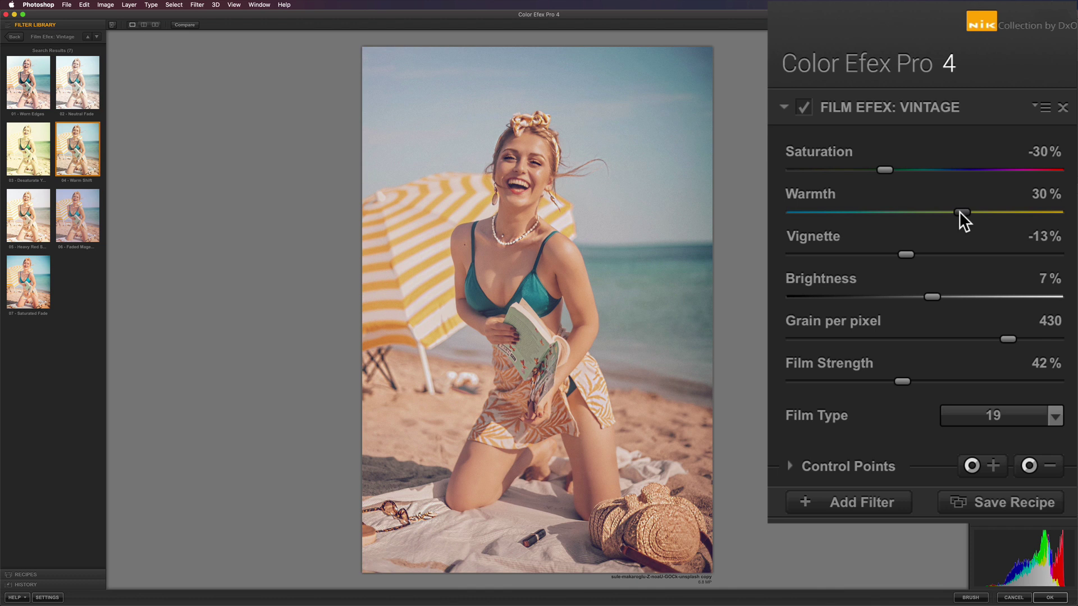
left_click_drag(959, 212, 921, 209)
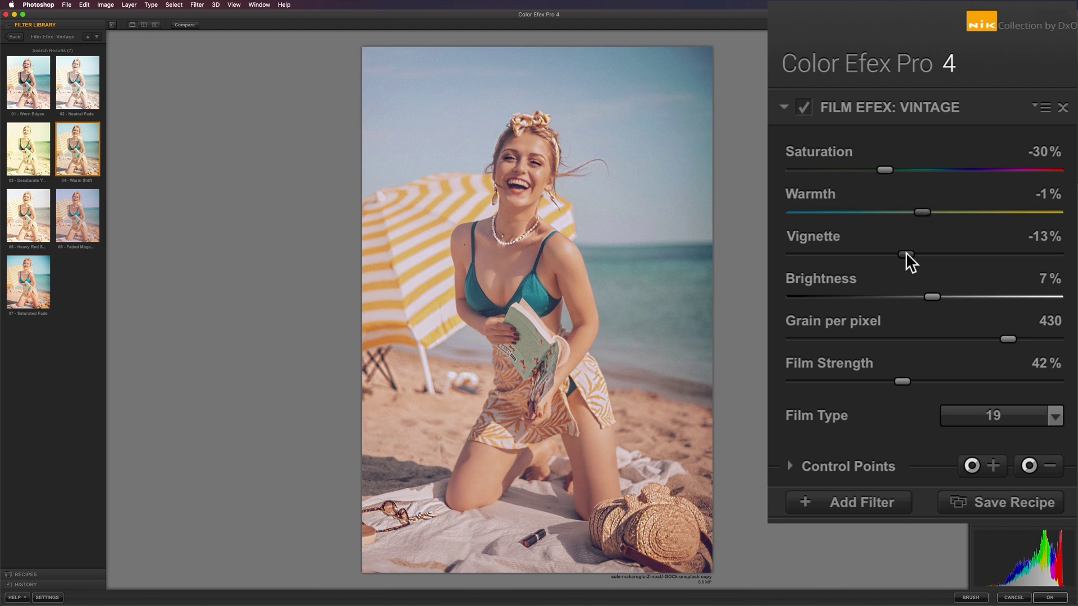
left_click_drag(913, 253, 870, 254)
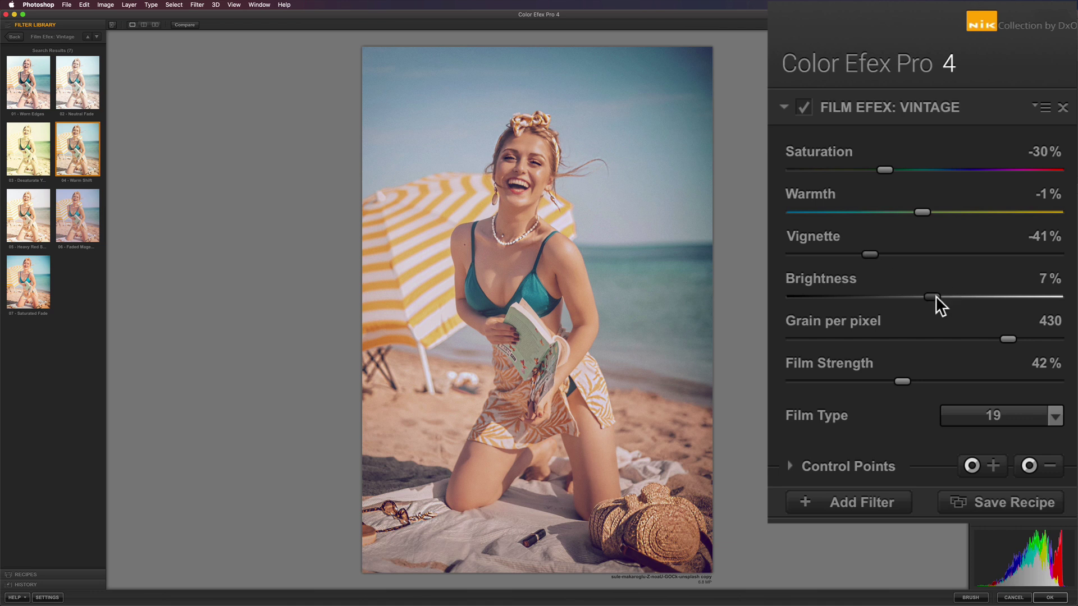
mouse_move(935, 295)
left_mouse_down()
mouse_move(948, 295)
mouse_move(935, 296)
left_mouse_up()
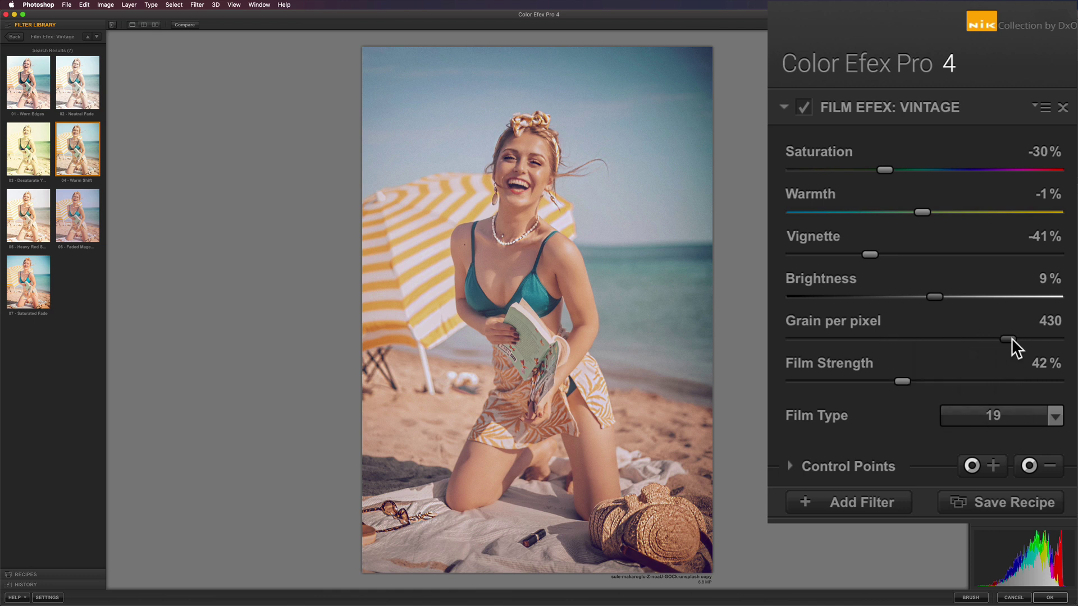
Adjust grain per pixel and set film strength to about half, compare, then apply.
left_click_drag(1010, 339, 980, 335)
left_click_drag(902, 380, 925, 381)
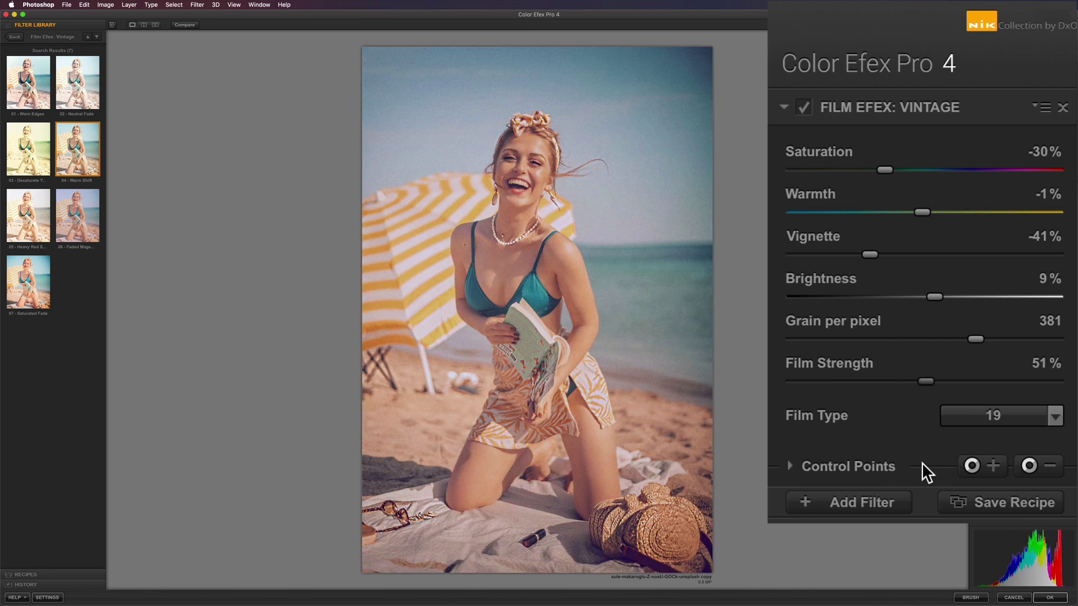
mouse_move(928, 380)
left_mouse_down()
mouse_move(907, 380)
mouse_move(929, 380)
mouse_move(916, 381)
left_mouse_up()
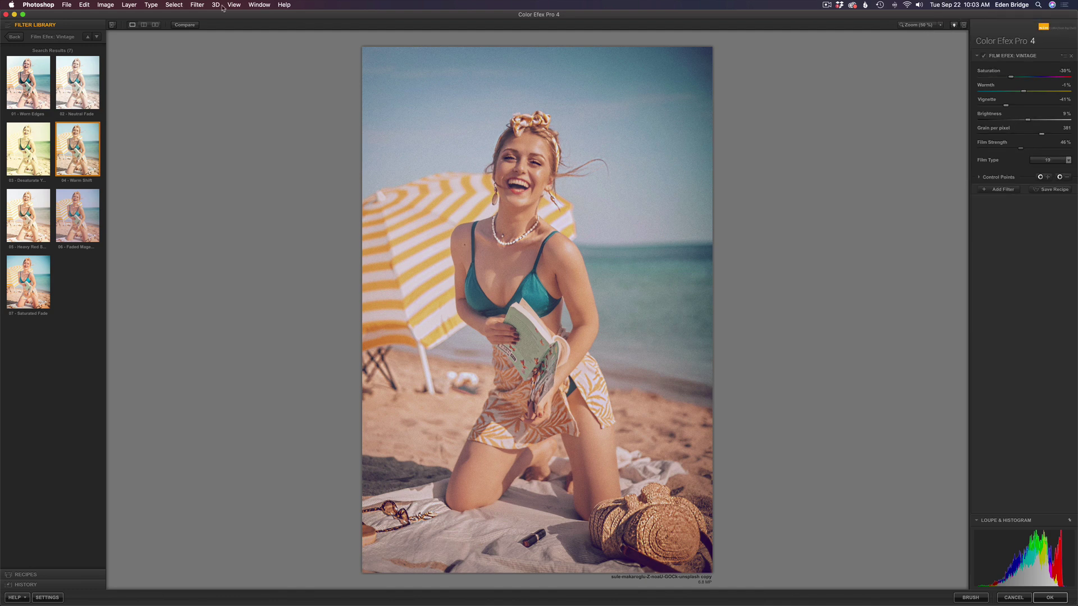
left_click(190, 26)
left_click(190, 26)
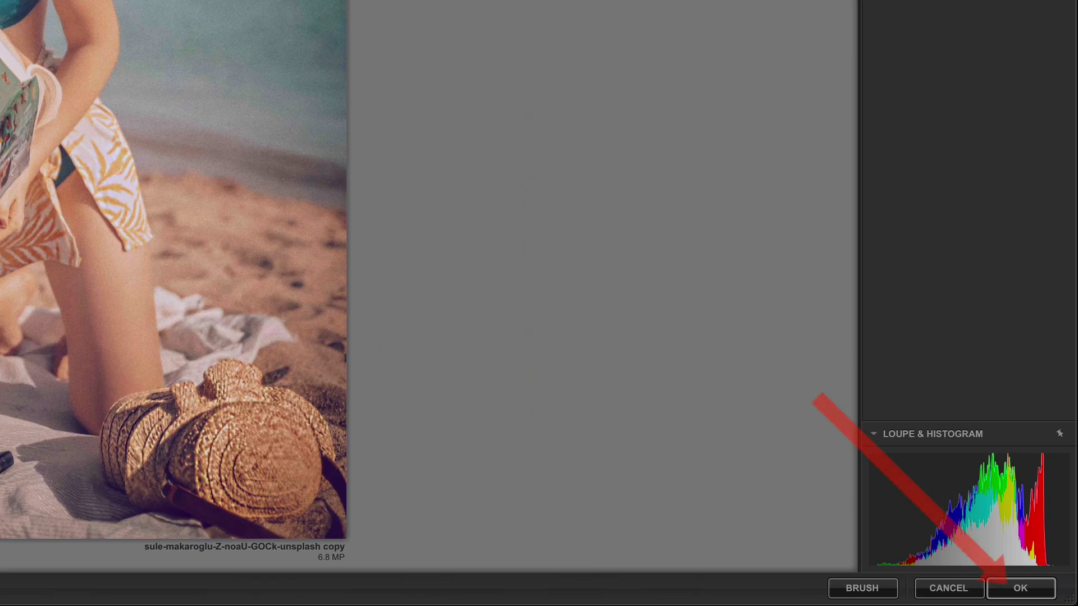
left_click(1020, 589)
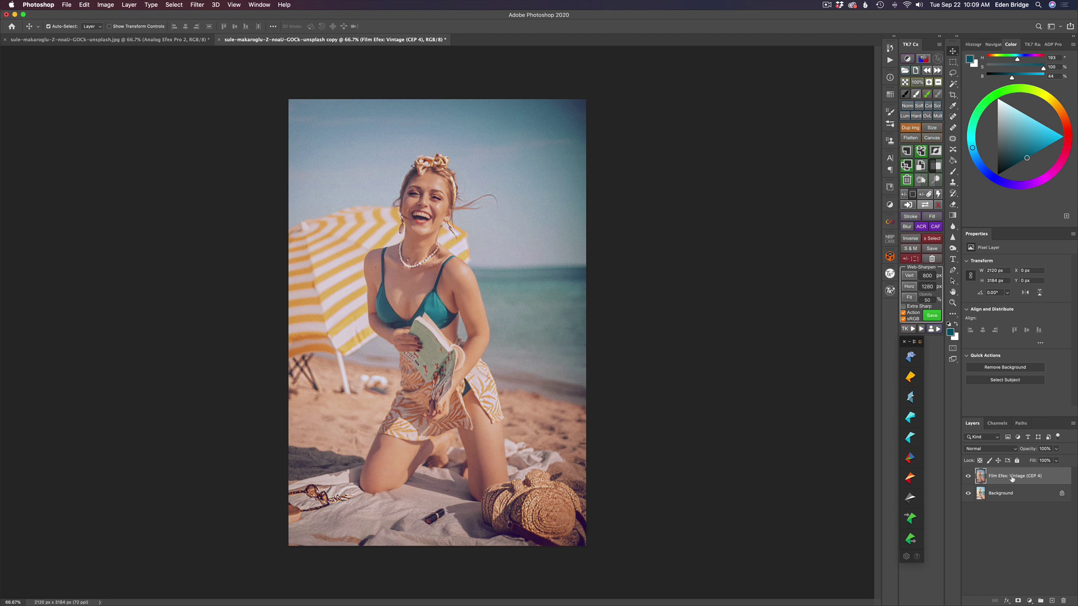
Duplicate the vintage layer, rename it 'Studio 2', and open it in Topaz Studio 2.
key("super+j")
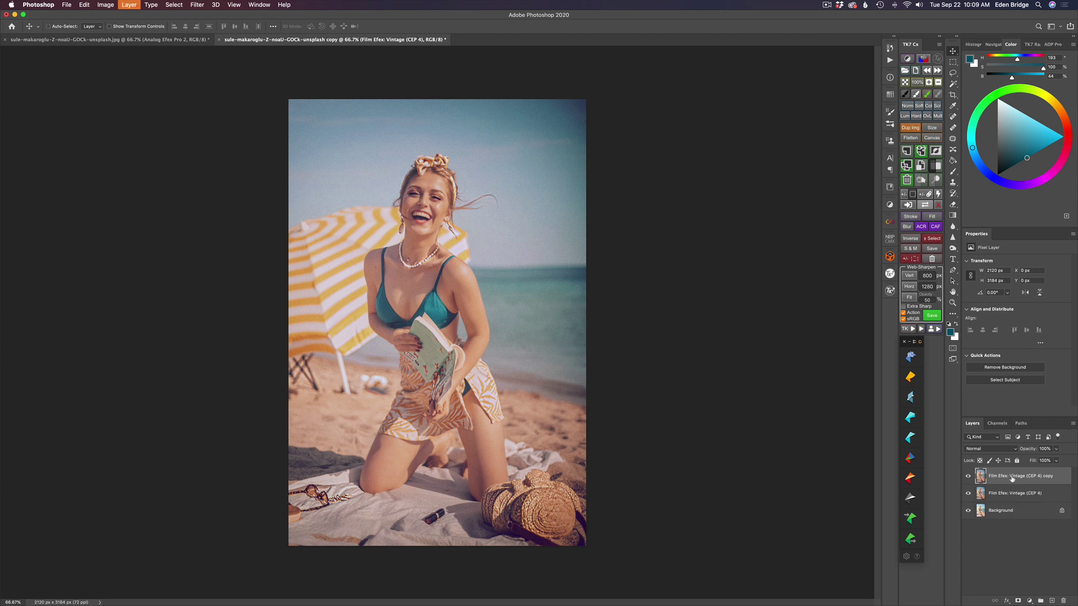
double_click(1012, 477)
type("Studio")
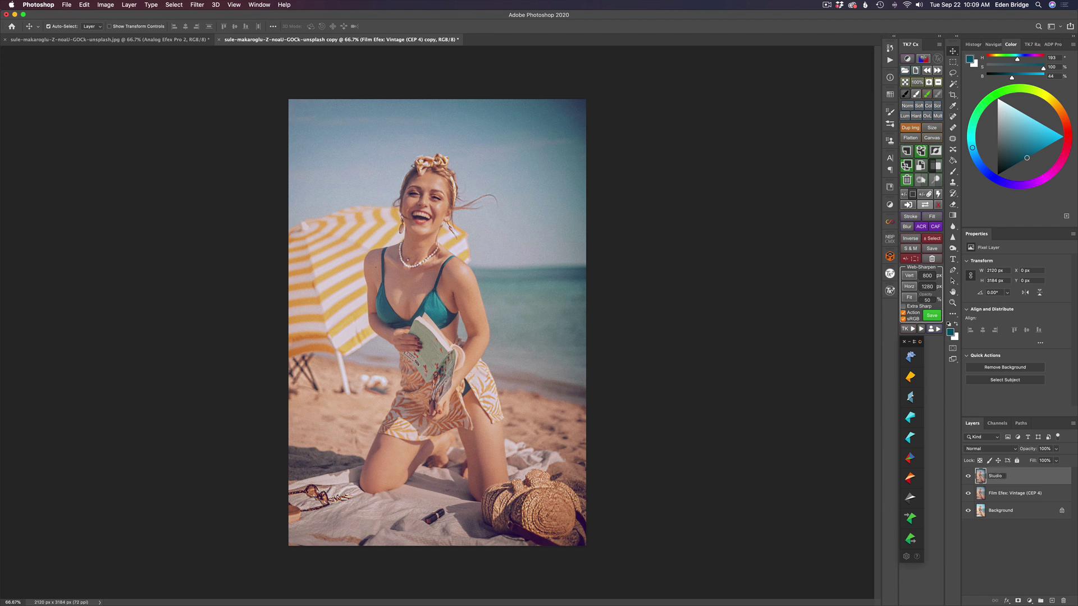
type(" 2")
key("Return")
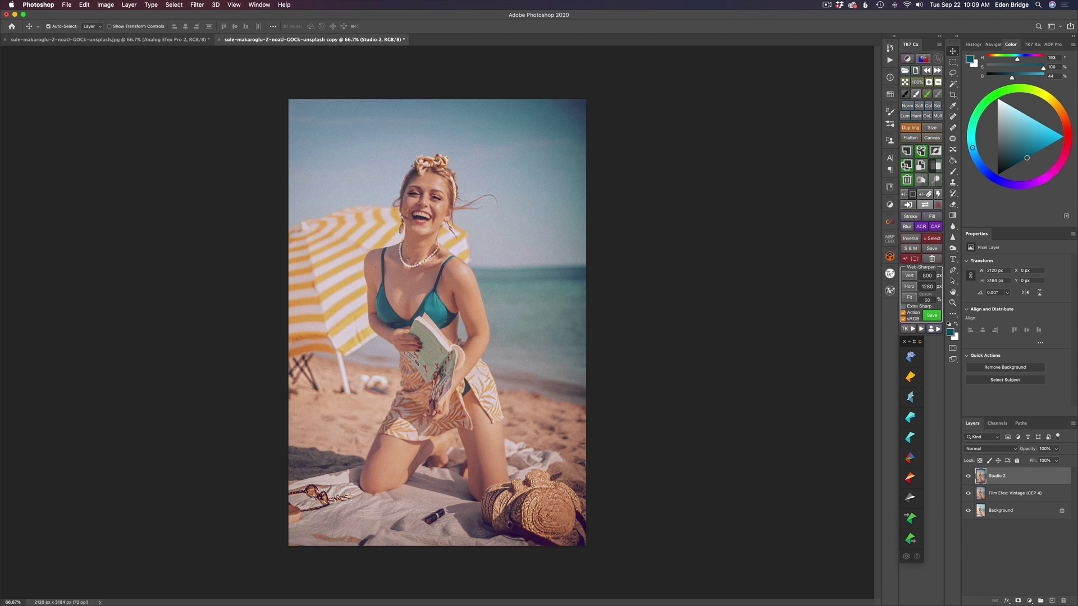
left_click(198, 5)
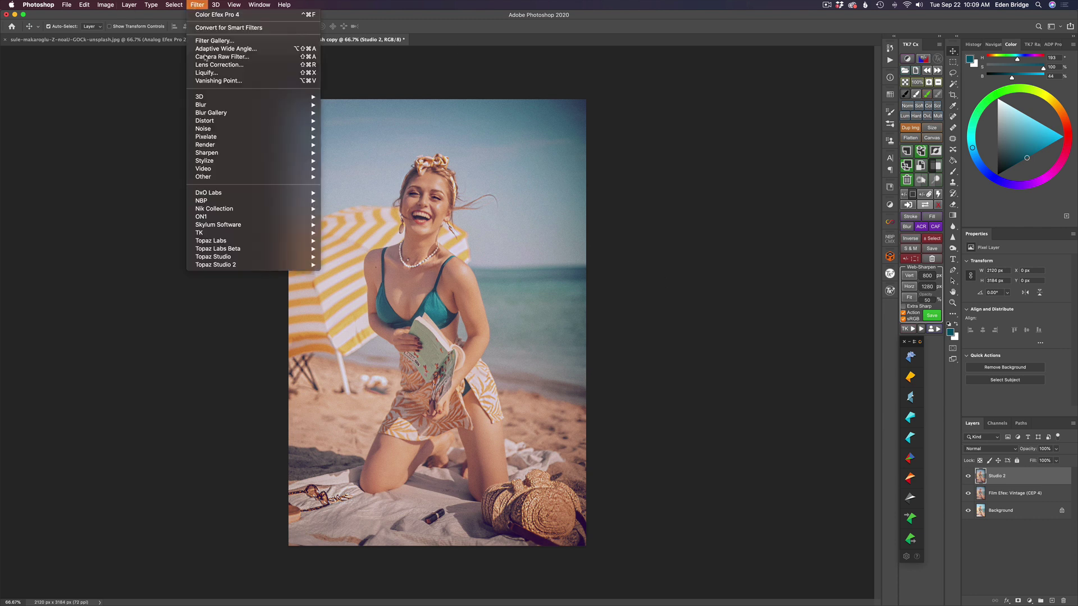
left_click(360, 249)
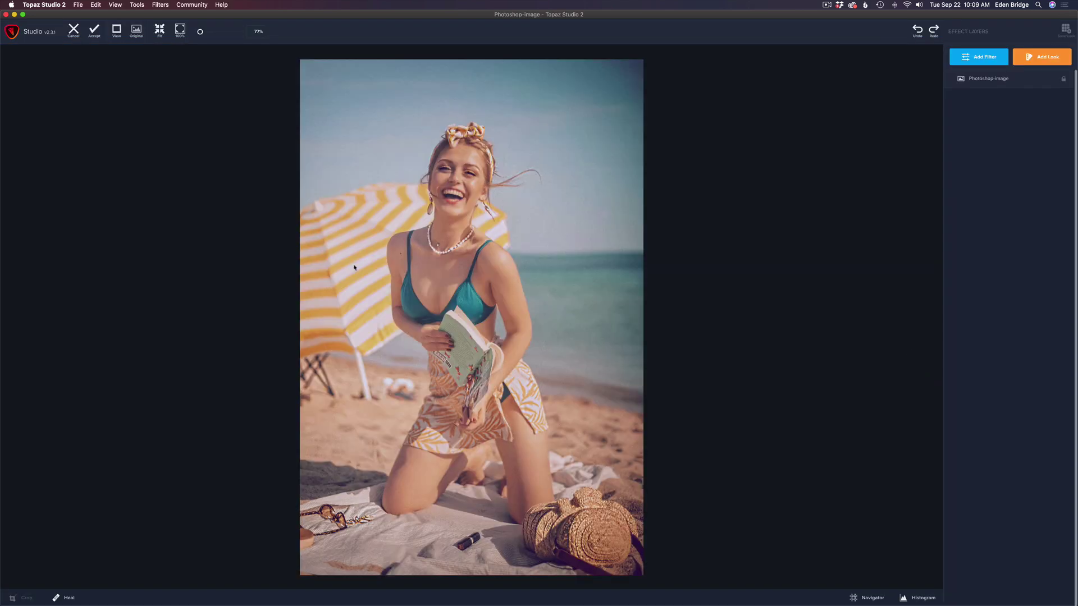
Add a Texture filter, set its group to Dust/Scratches, and browse the texture thumbnails.
left_click(977, 59)
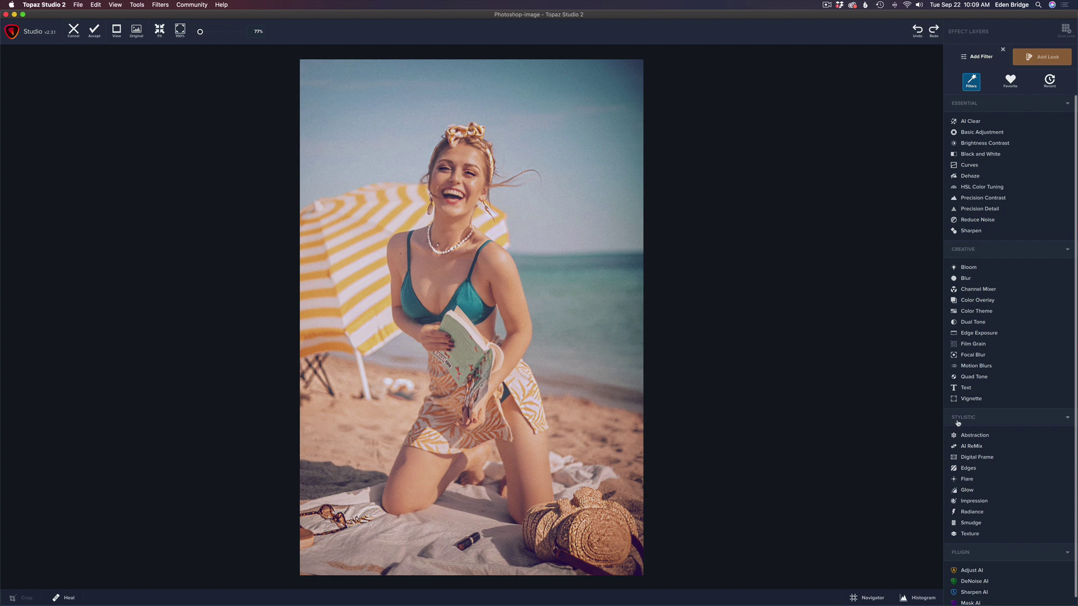
left_click(970, 535)
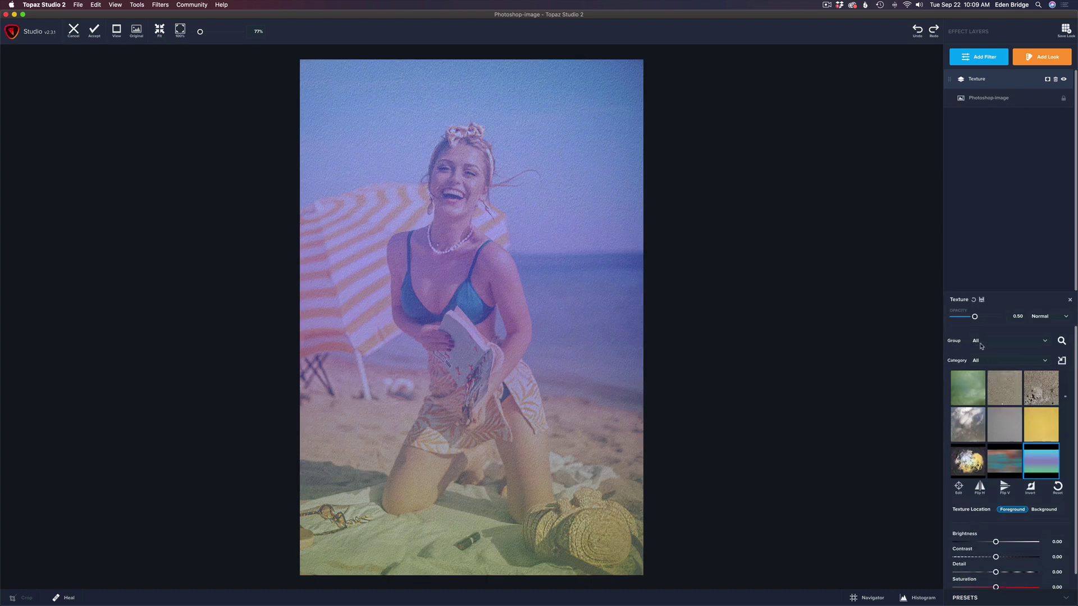
left_click(1043, 342)
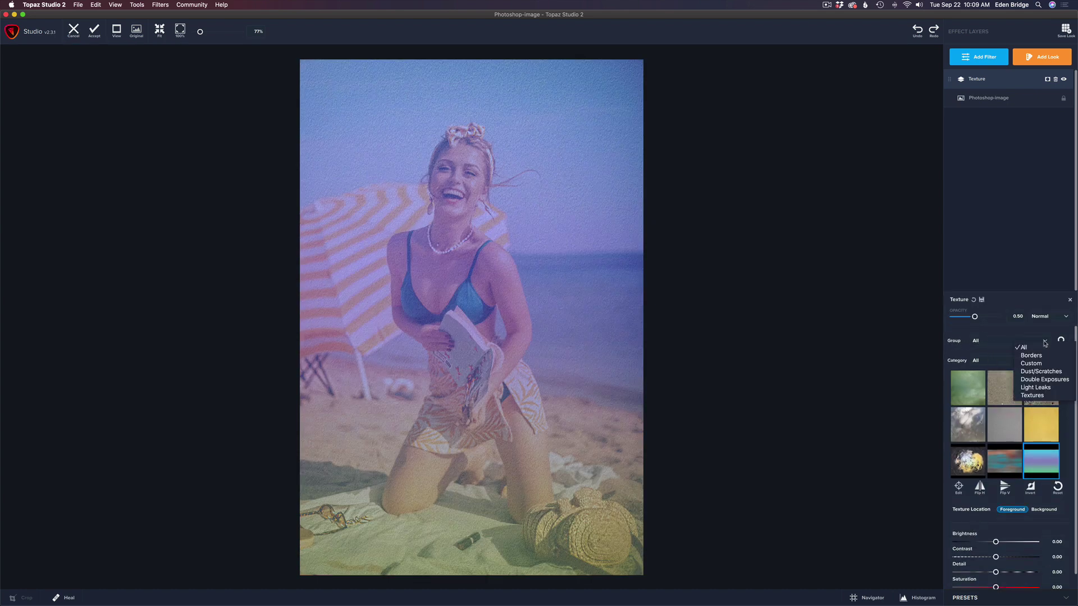
left_click(1041, 372)
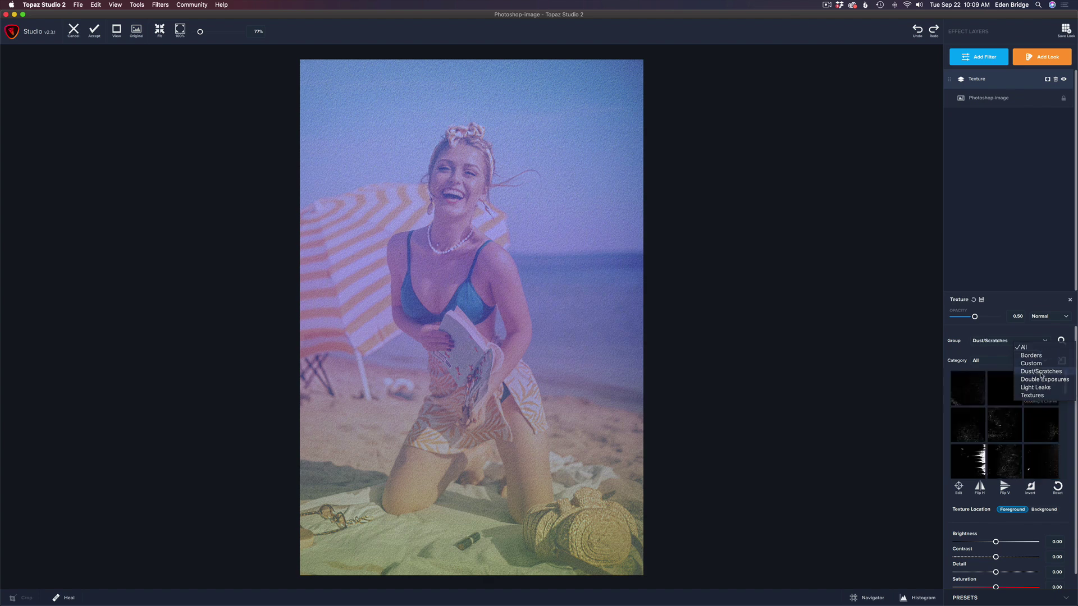
scroll(1037, 426, "down", 7)
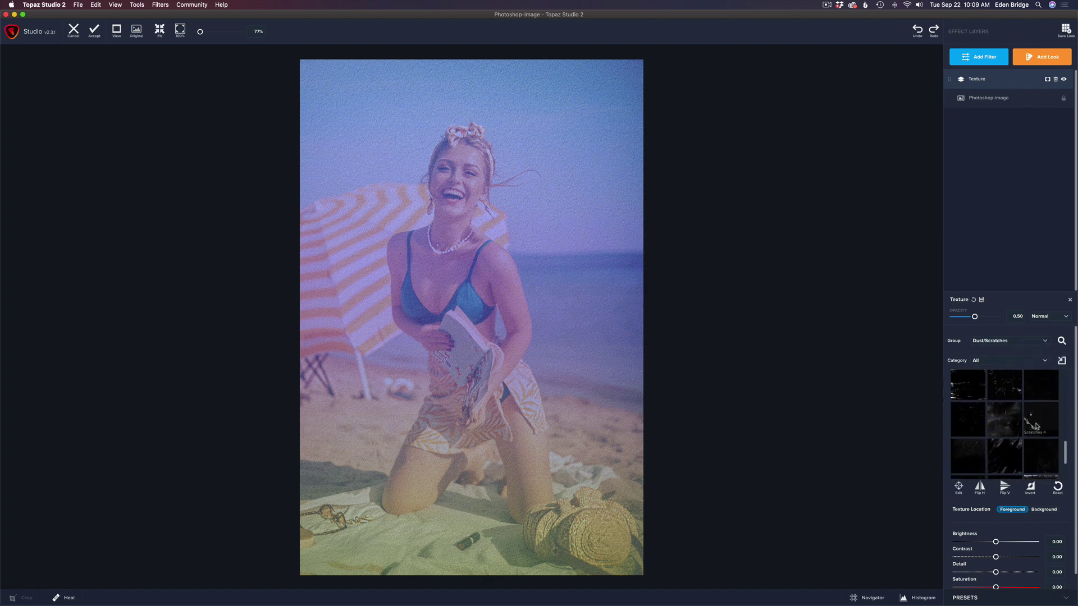
scroll(1037, 426, "up", 3)
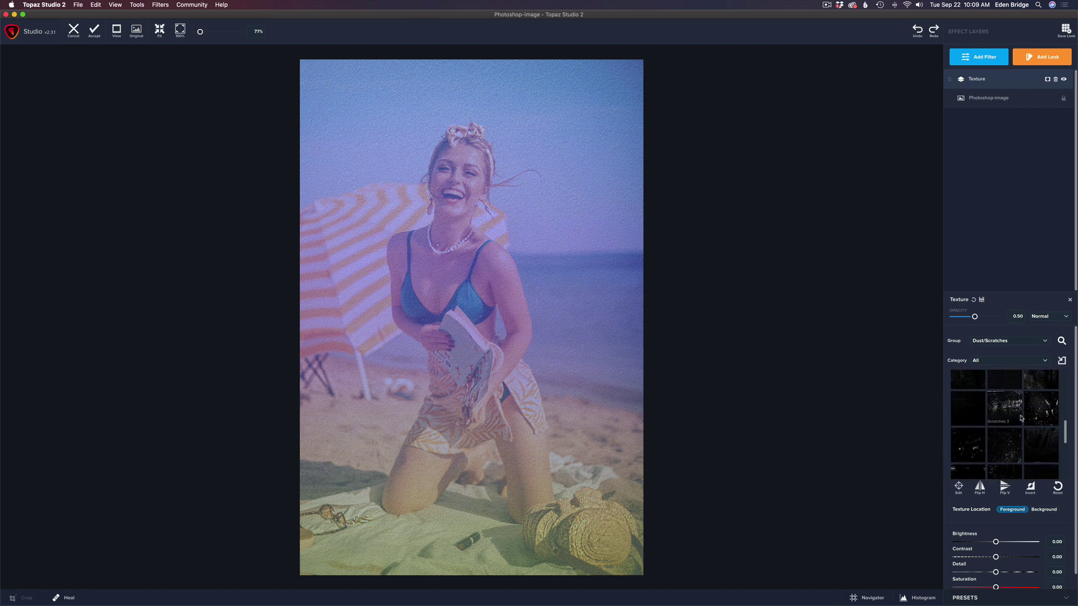
scroll(1021, 420, "down", 3)
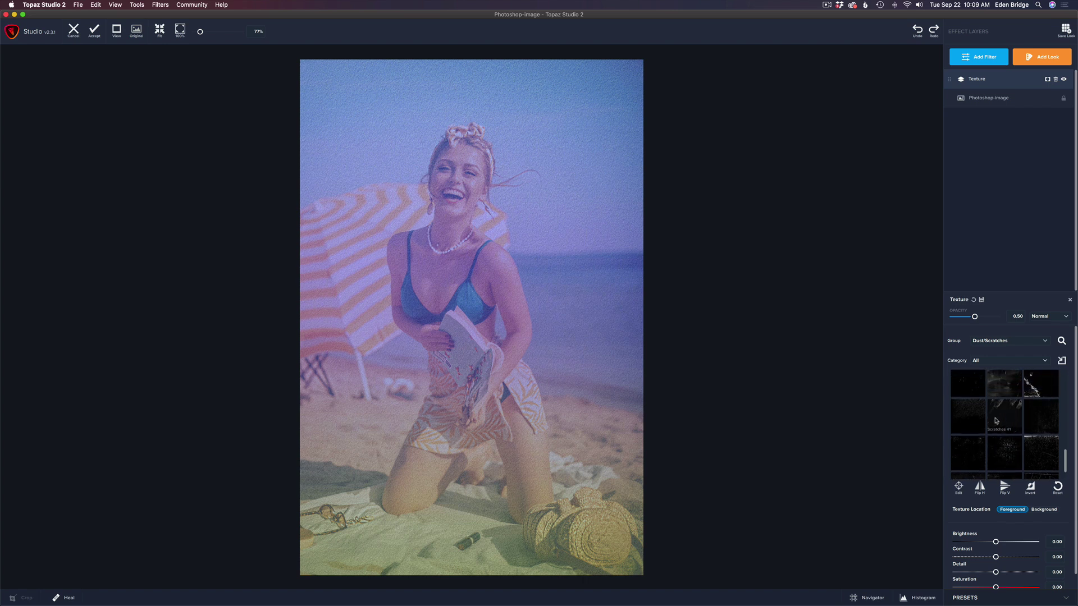
scroll(1005, 420, "up", 2)
scroll(1001, 414, "up", 1)
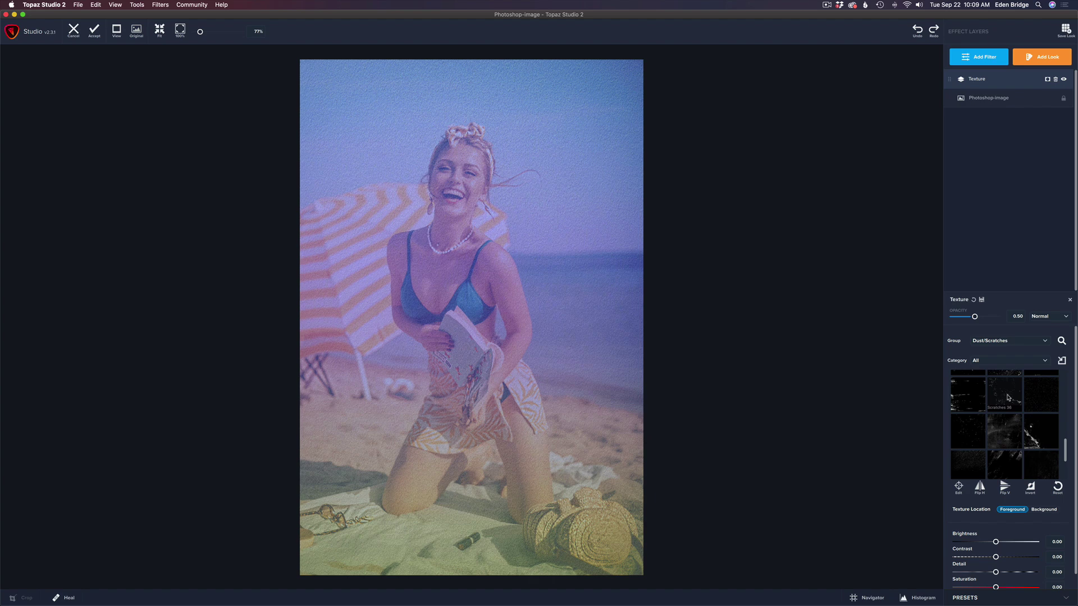
Apply the Scratches 36 texture and test Screen blend at opacities from 1 down to 0.32.
left_click(1008, 397)
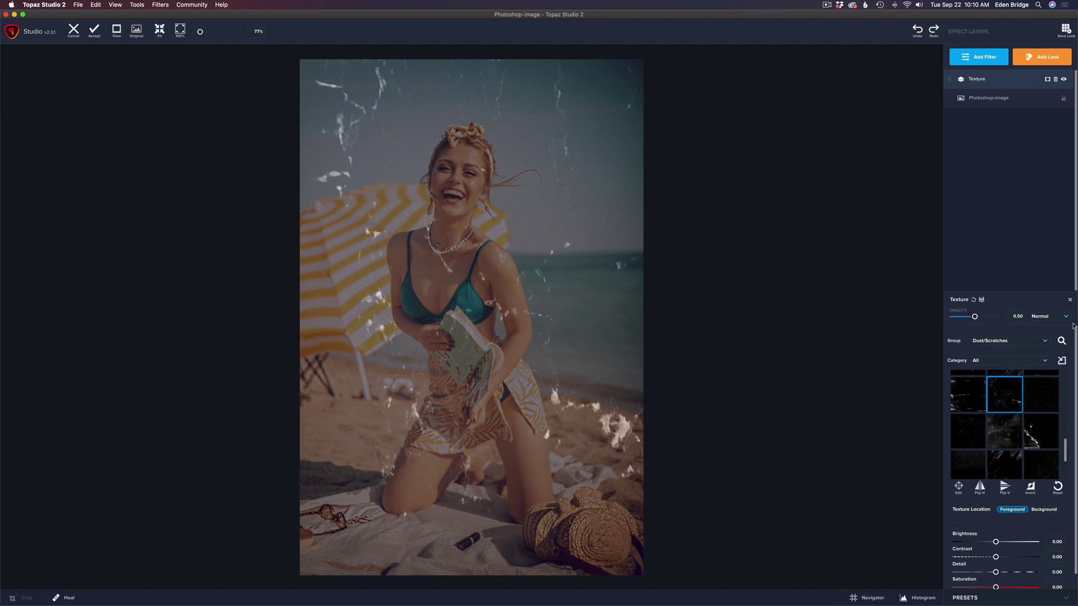
left_click_drag(976, 317, 964, 317)
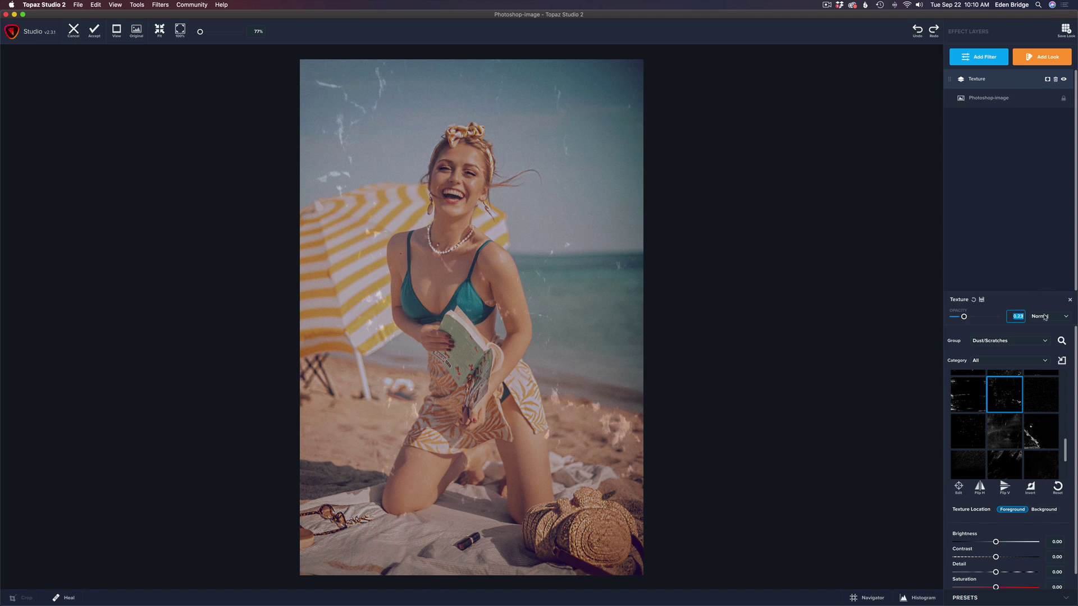
left_click(1067, 318)
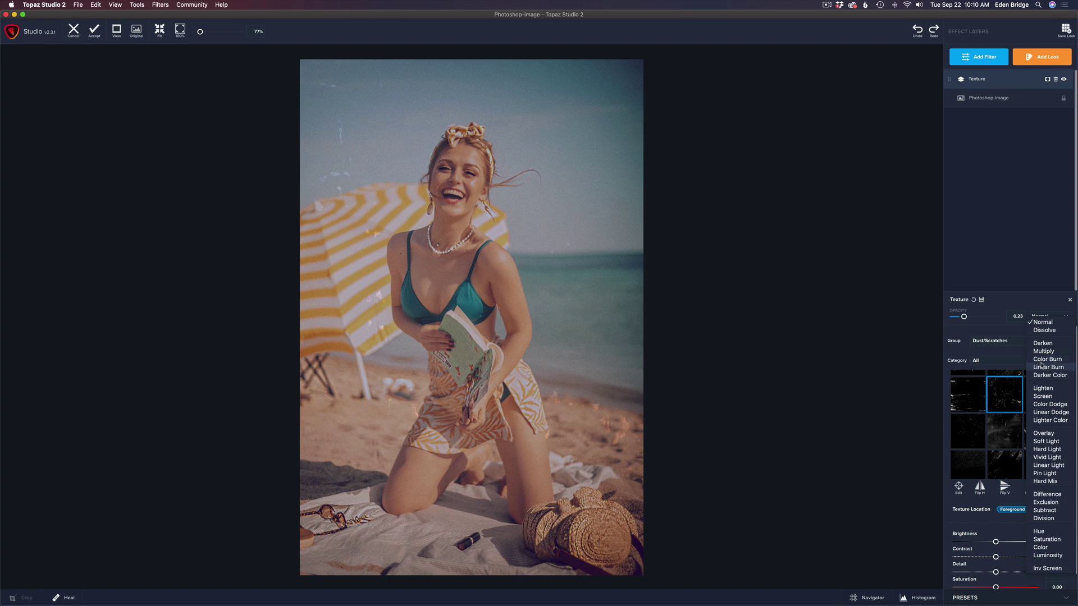
left_click(1045, 396)
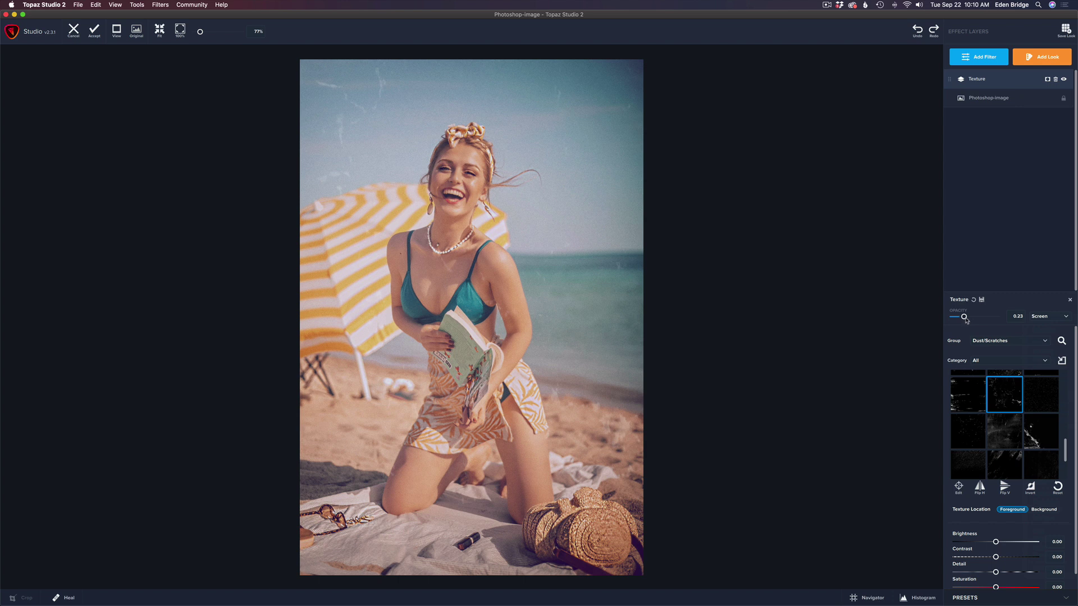
double_click(1023, 317)
type("1")
key("Return")
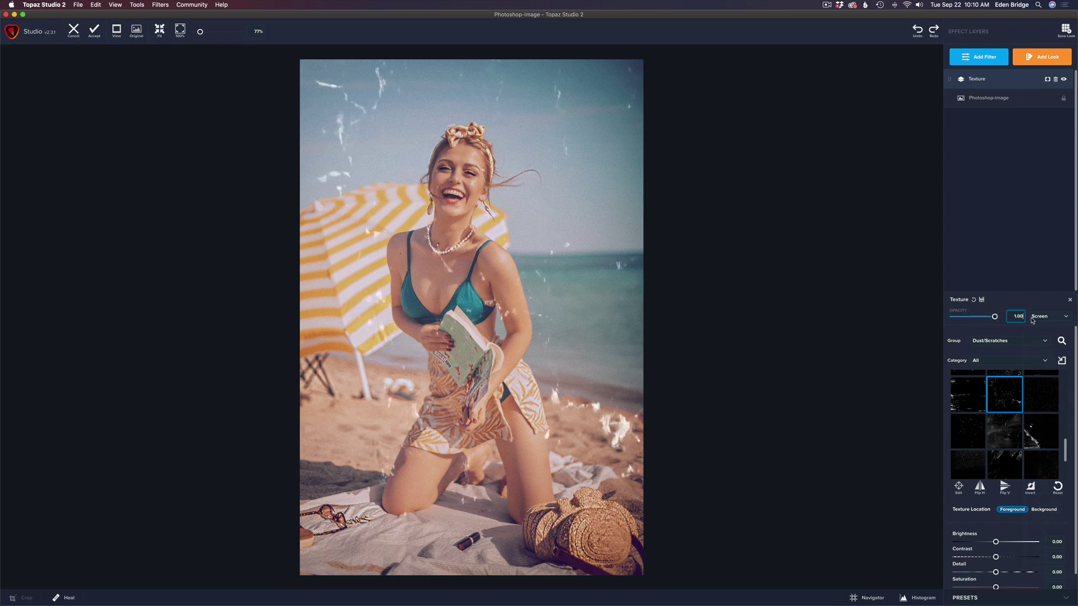
left_click_drag(996, 317, 968, 318)
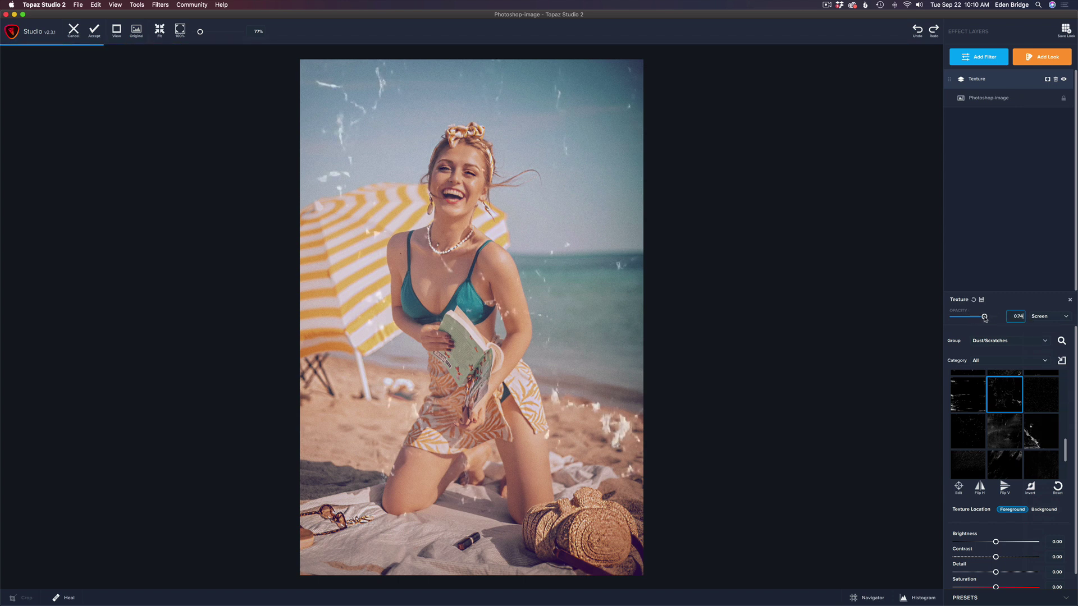
Set the texture back to Normal blend at about 0.17 opacity, compare, and accept.
left_click(1066, 319)
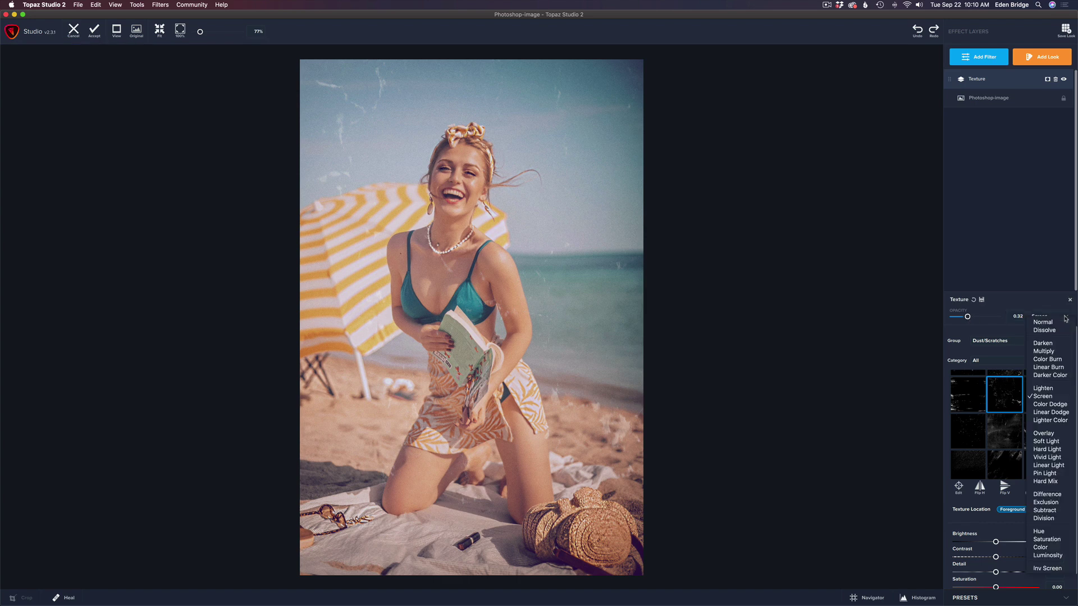
left_click(1057, 324)
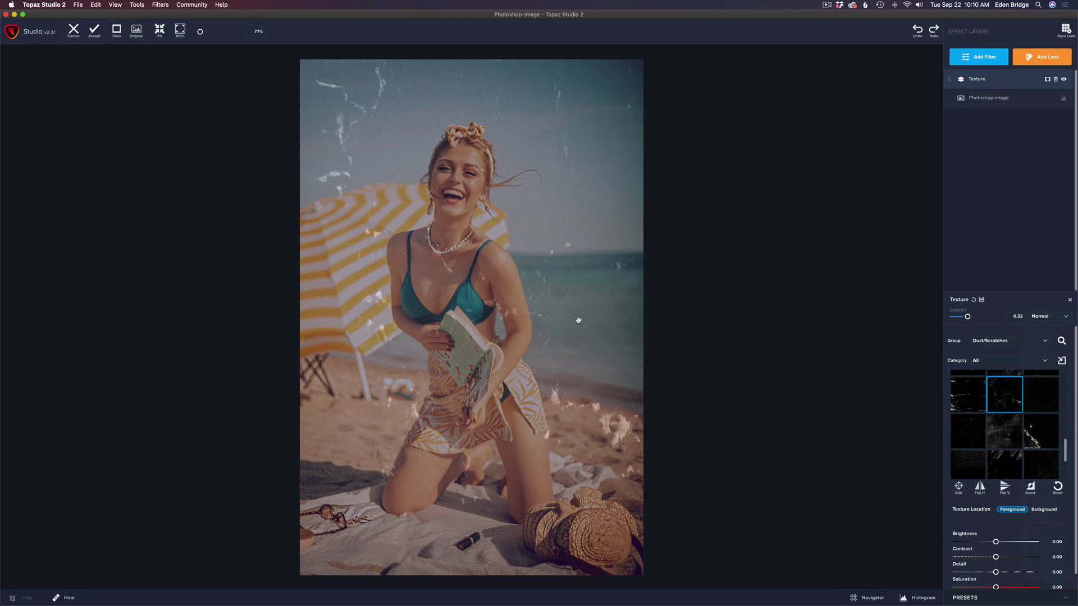
left_click(967, 318)
left_click_drag(967, 317, 961, 317)
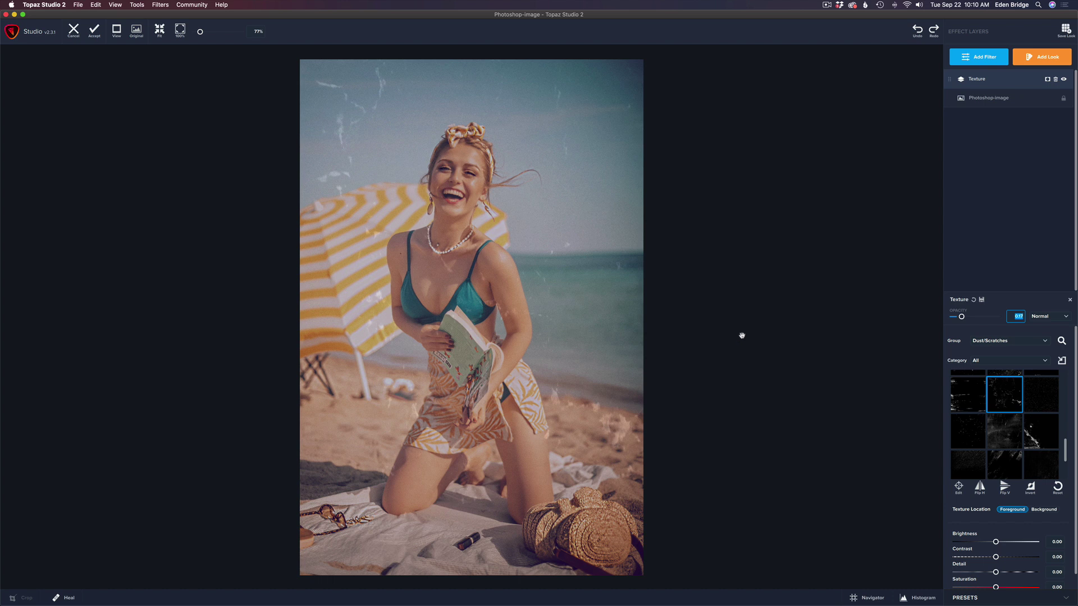
key("backslash")
left_click(97, 35)
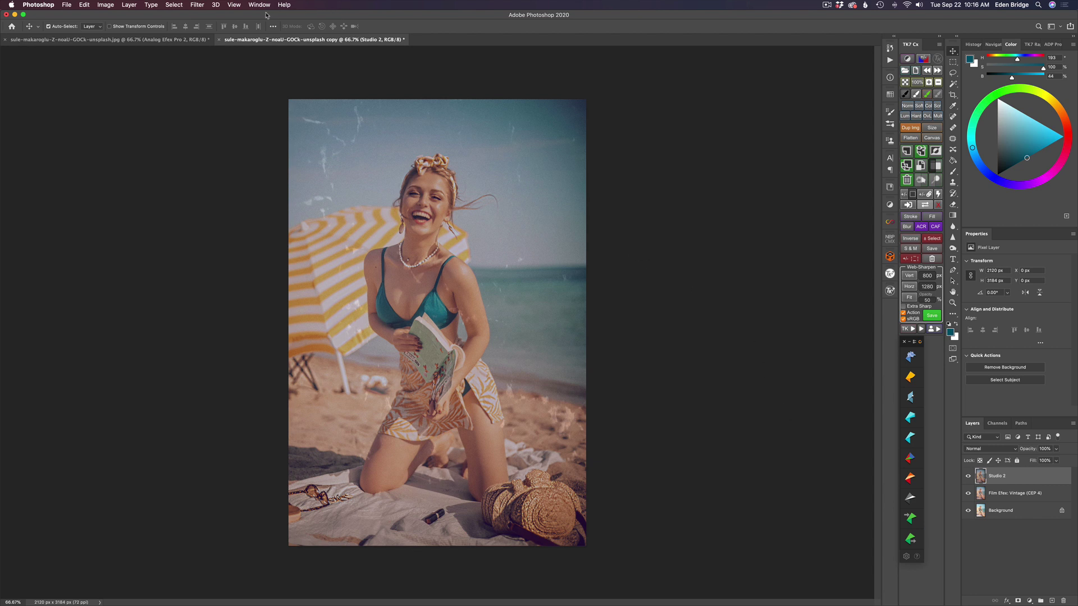
Launch Analog Efex Pro 2 from Filter > Nik Collection on the Studio 2 layer.
left_click(202, 5)
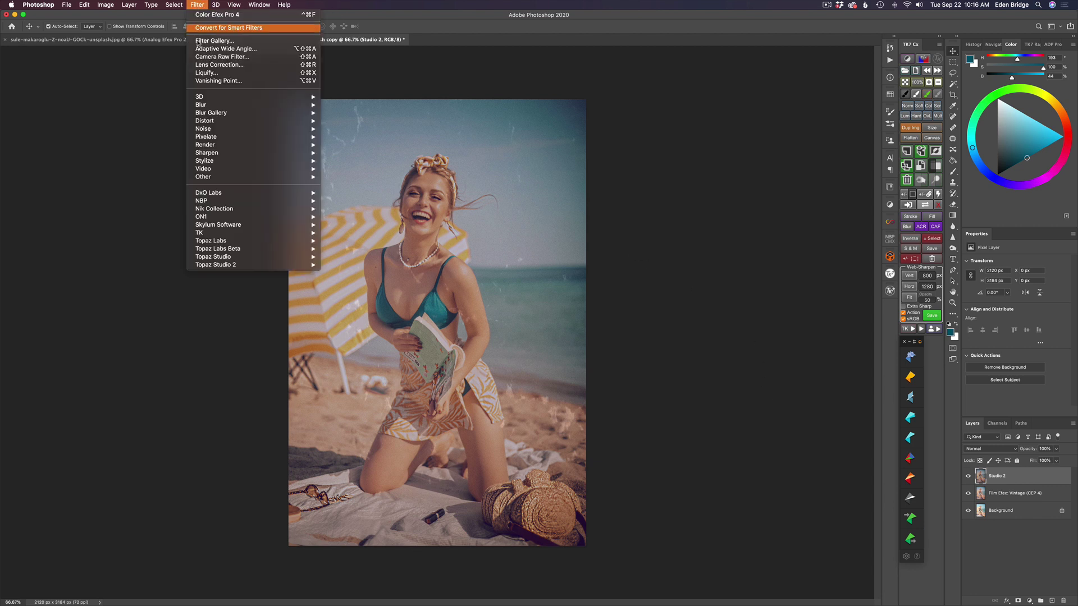
mouse_move(241, 211)
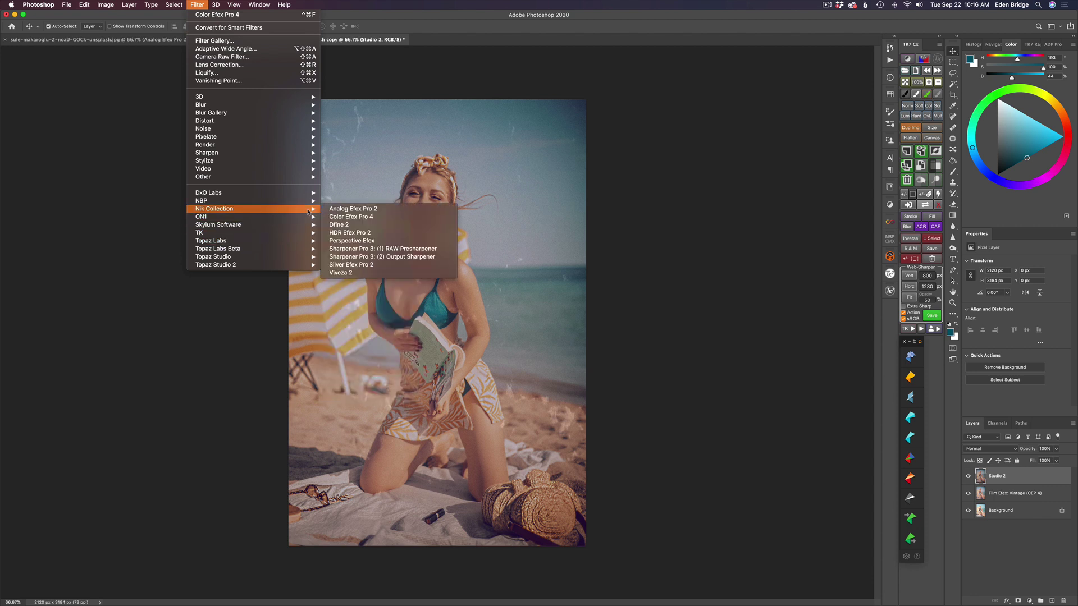
left_click(359, 211)
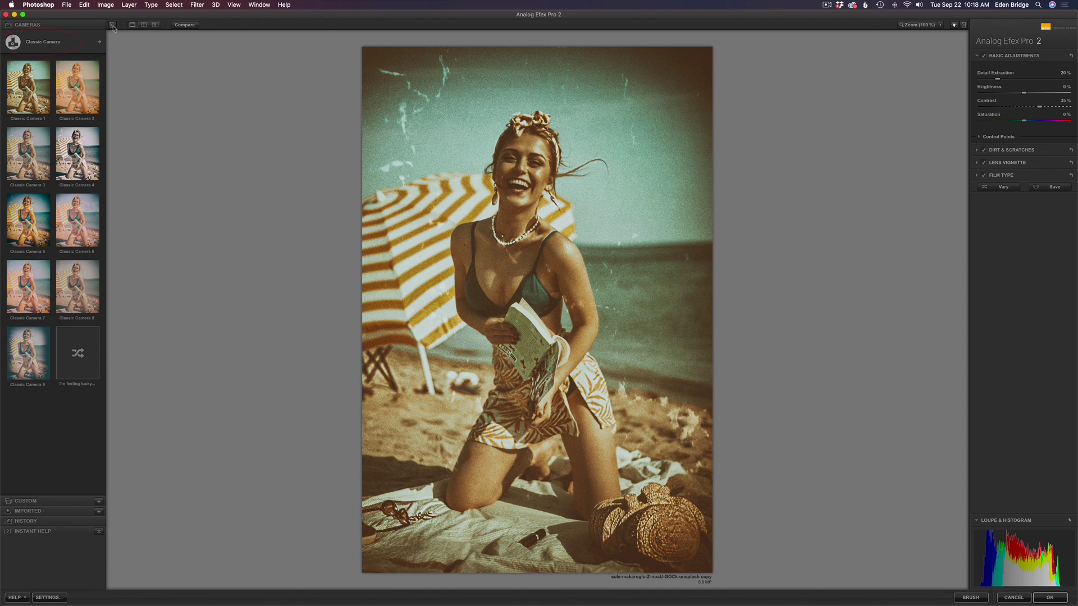
Start a custom camera kit and remove the Film Type, Lens Vignette and Dirt & Scratches effects.
left_click(43, 44)
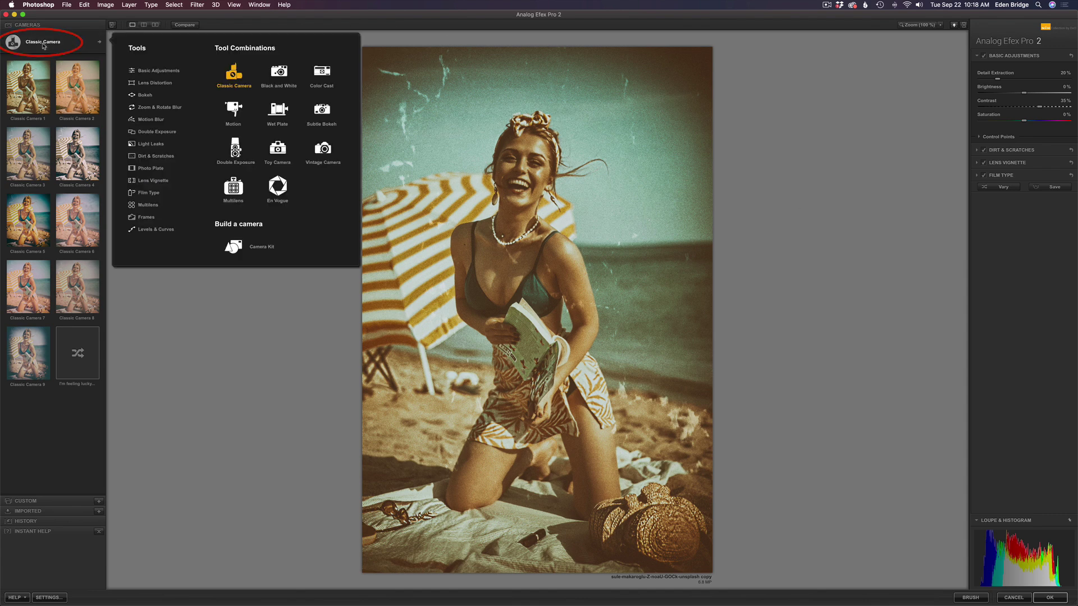
left_click(254, 251)
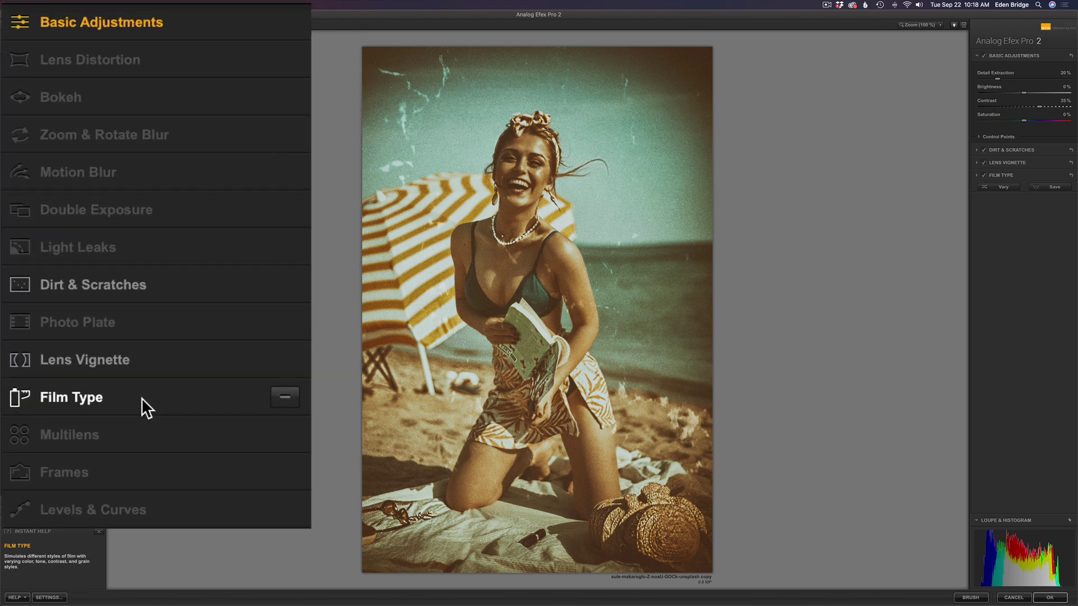
left_click(285, 396)
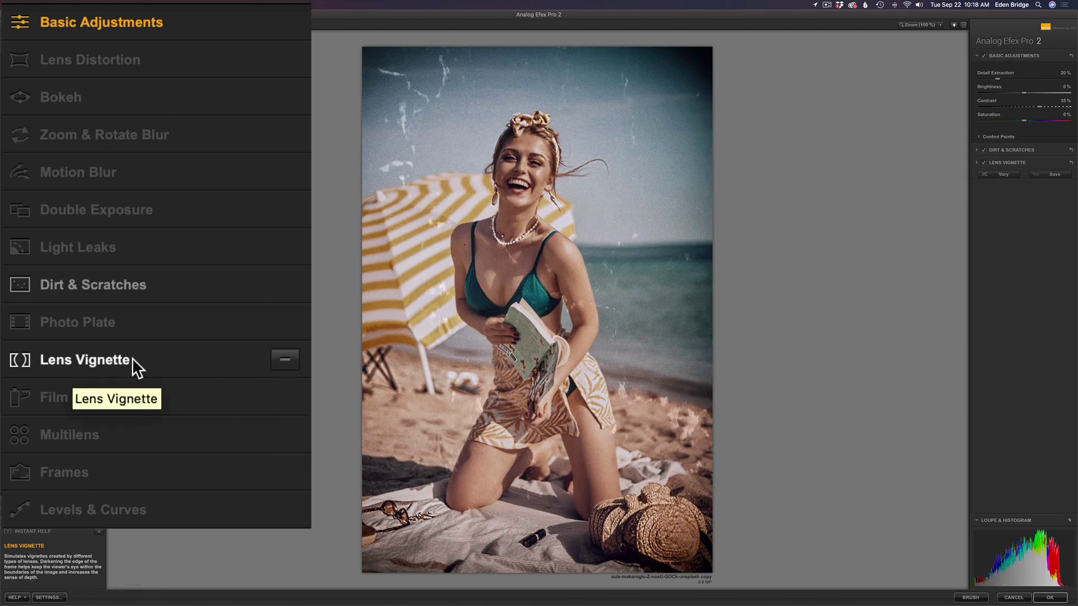
left_click(288, 358)
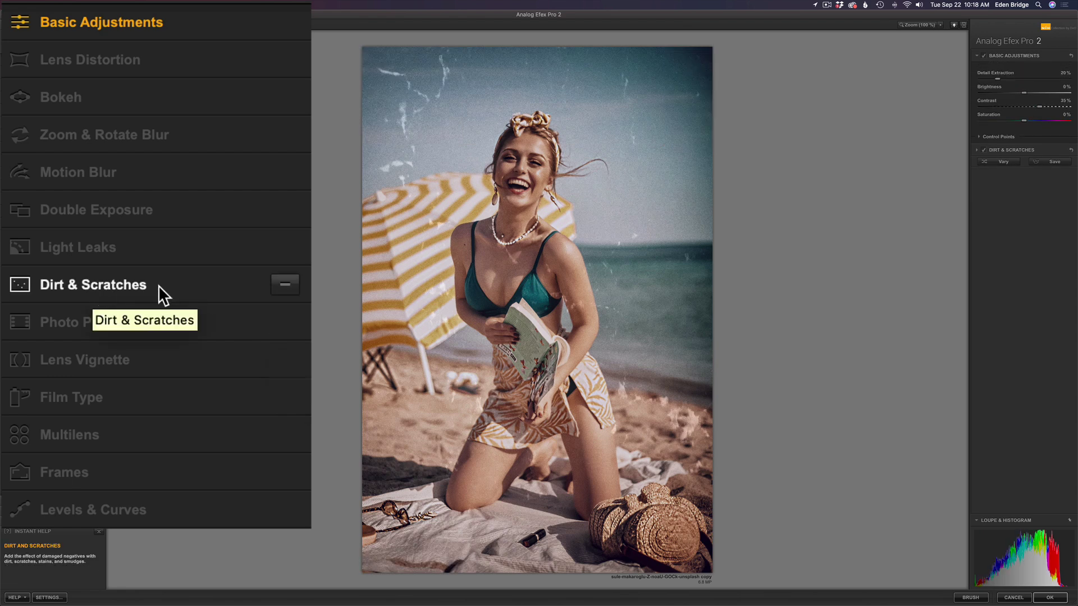
left_click(285, 285)
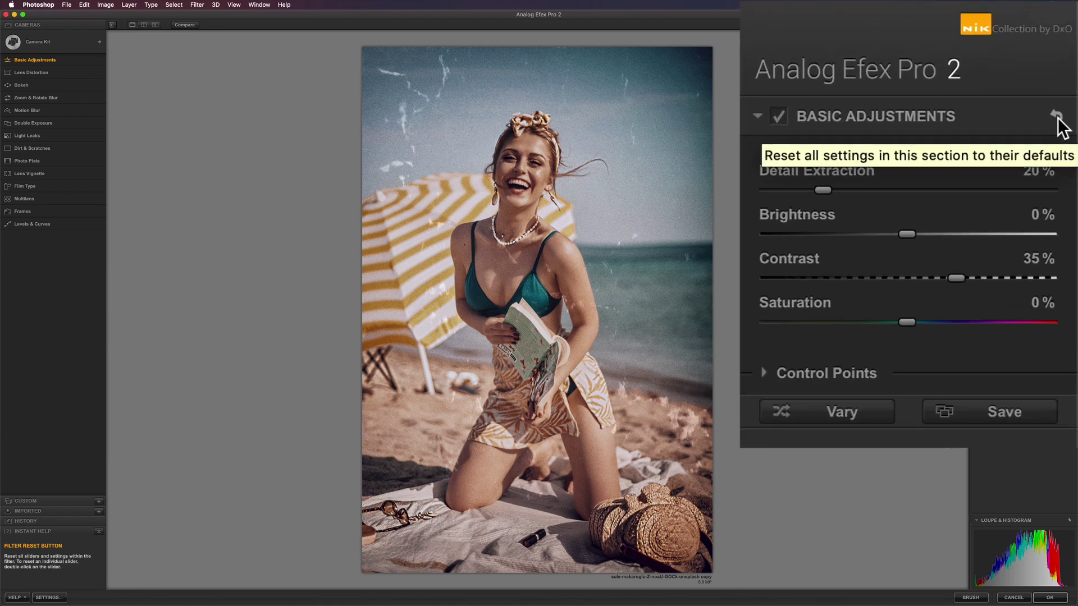
Reset Basic Adjustments to defaults and compare with the original photo.
left_click(1058, 118)
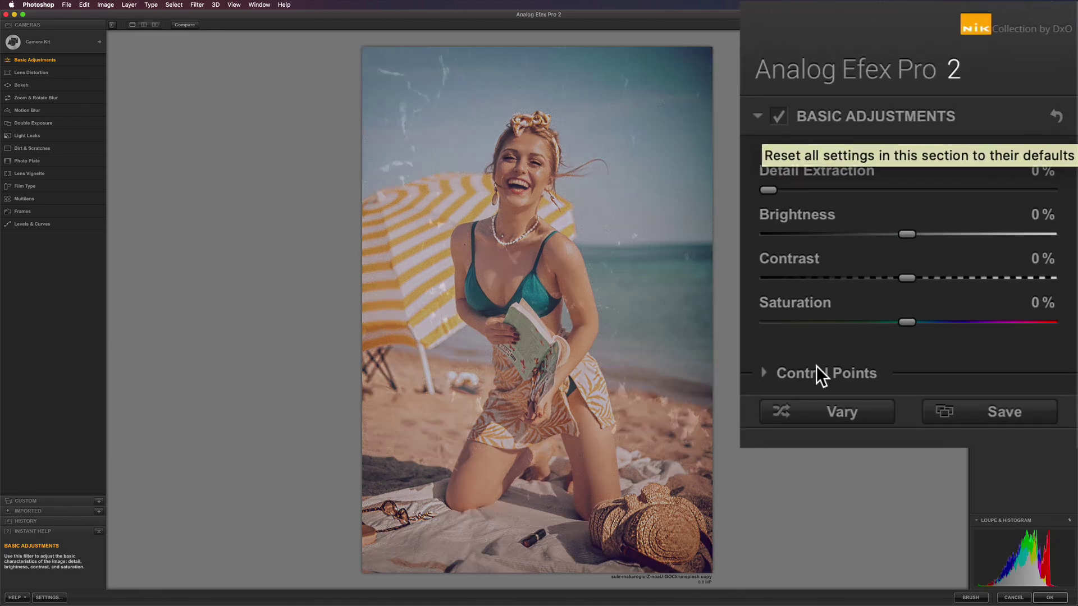
left_click(190, 26)
left_click(189, 26)
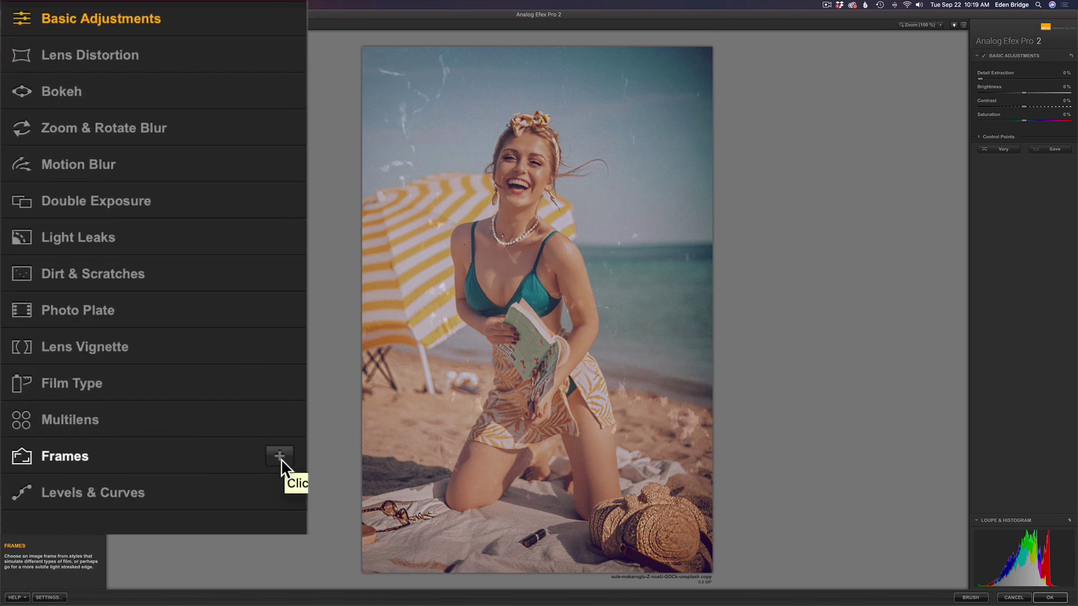
Add a Frames effect and, after trying film-strip styles, pick a worn, faded border.
mouse_move(28, 450)
left_click(280, 456)
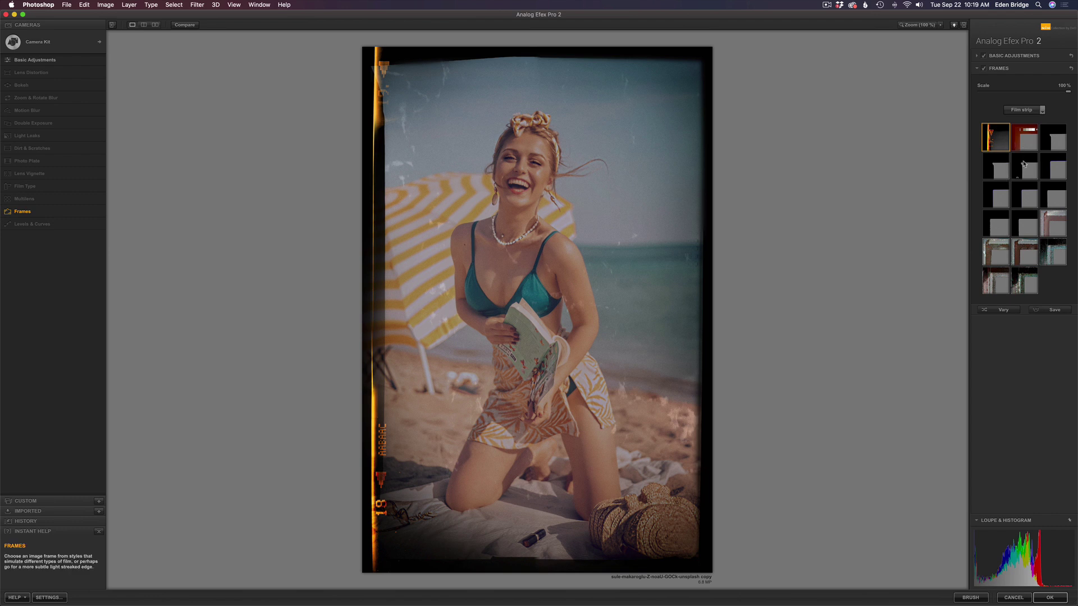
left_click(1000, 168)
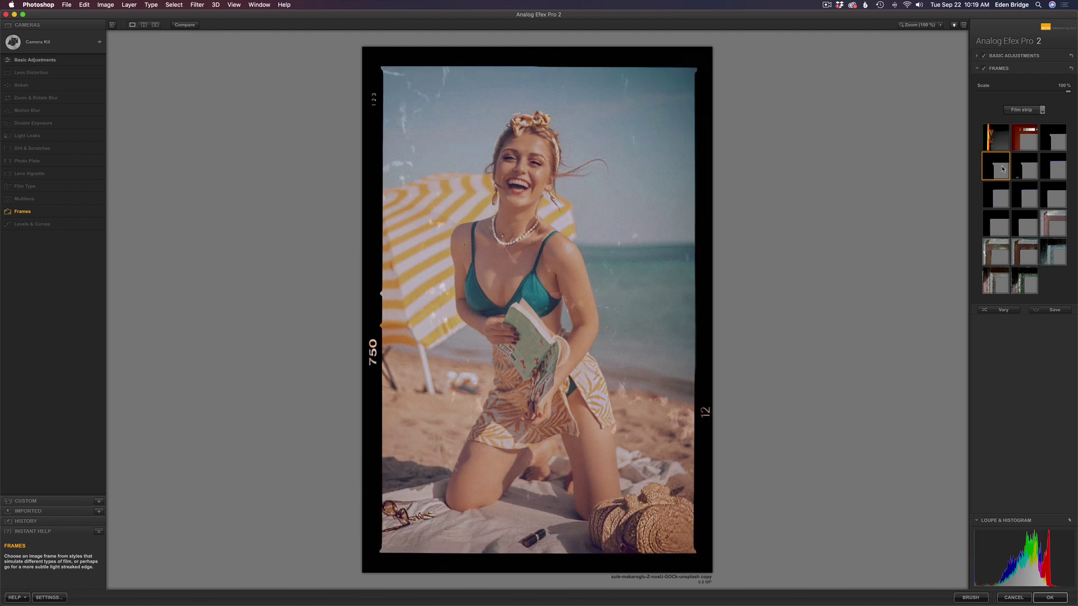
left_click(1052, 200)
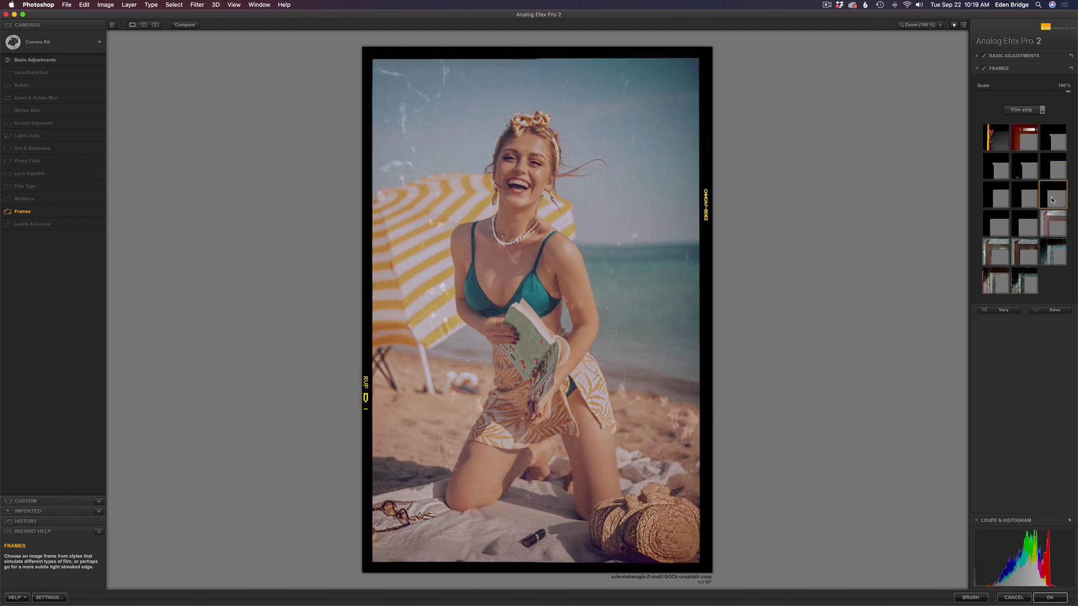
left_click(994, 254)
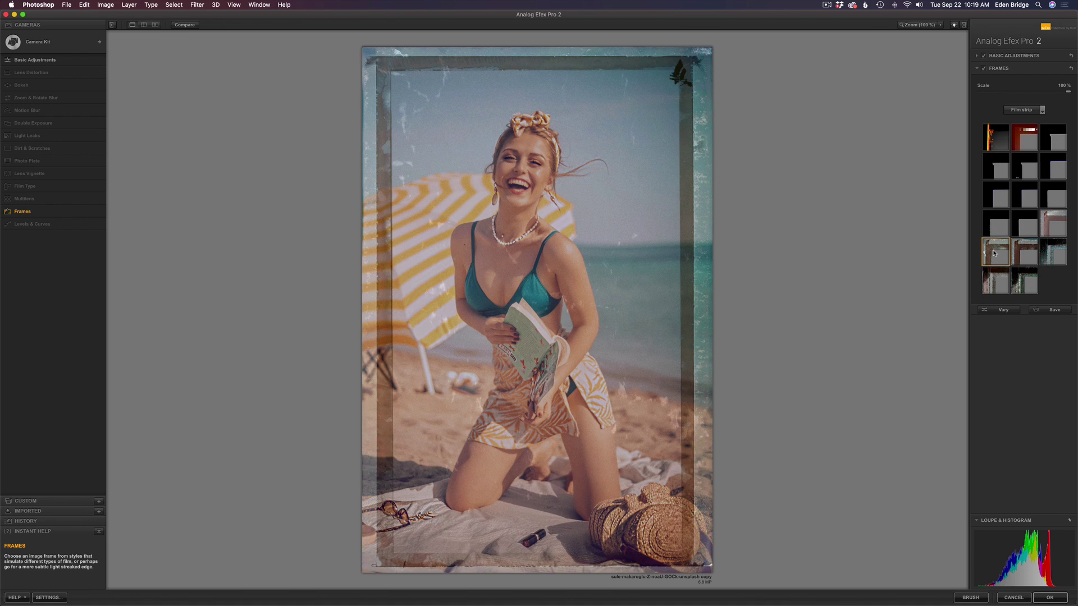
Switch the frame type to White and apply the first white frame style.
left_click(1043, 110)
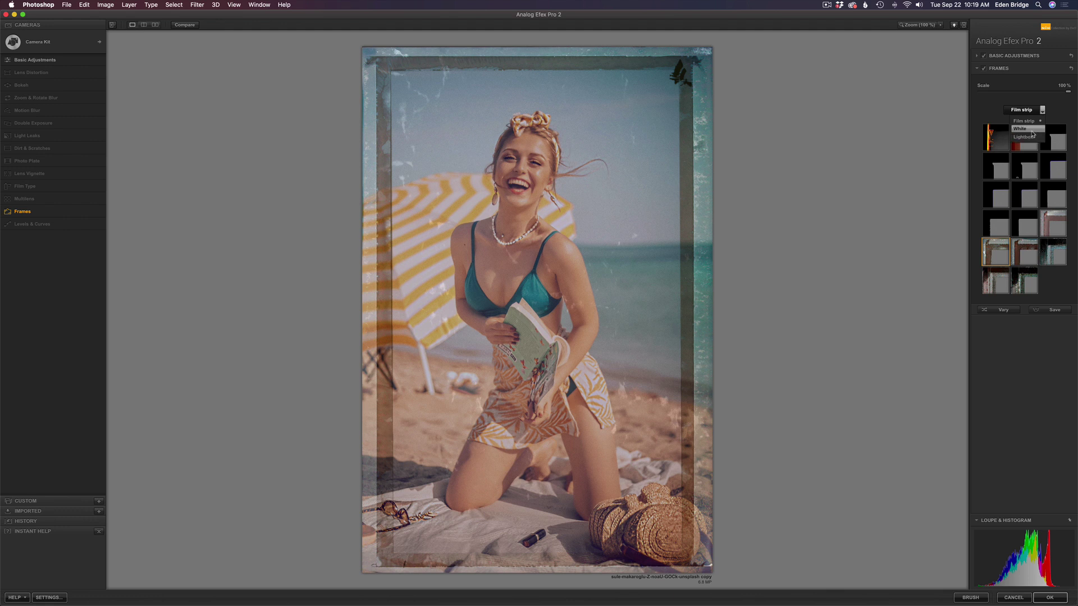
left_click(1033, 132)
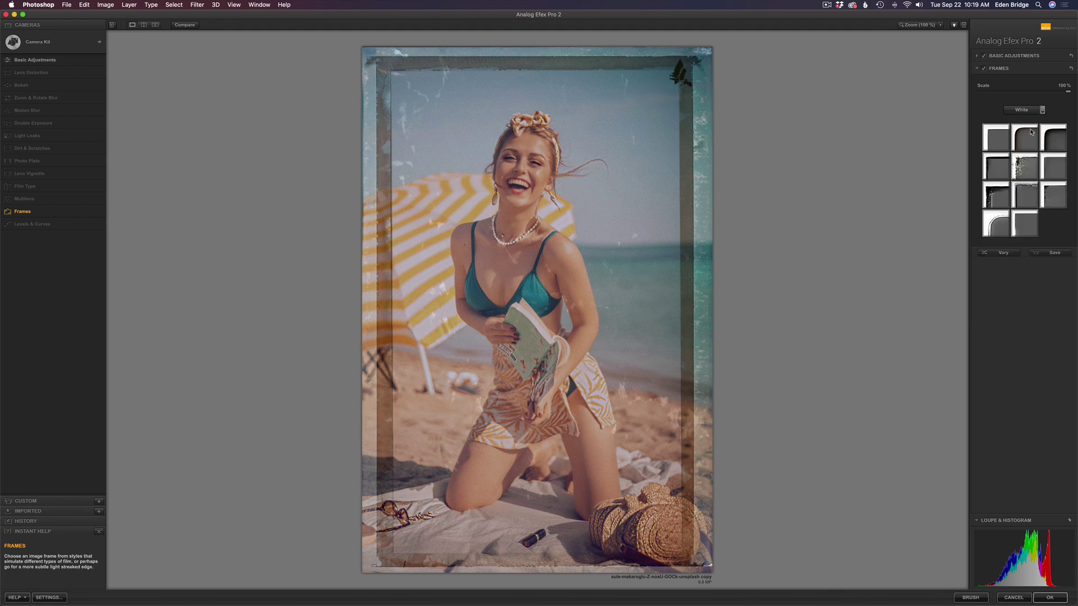
left_click(1000, 138)
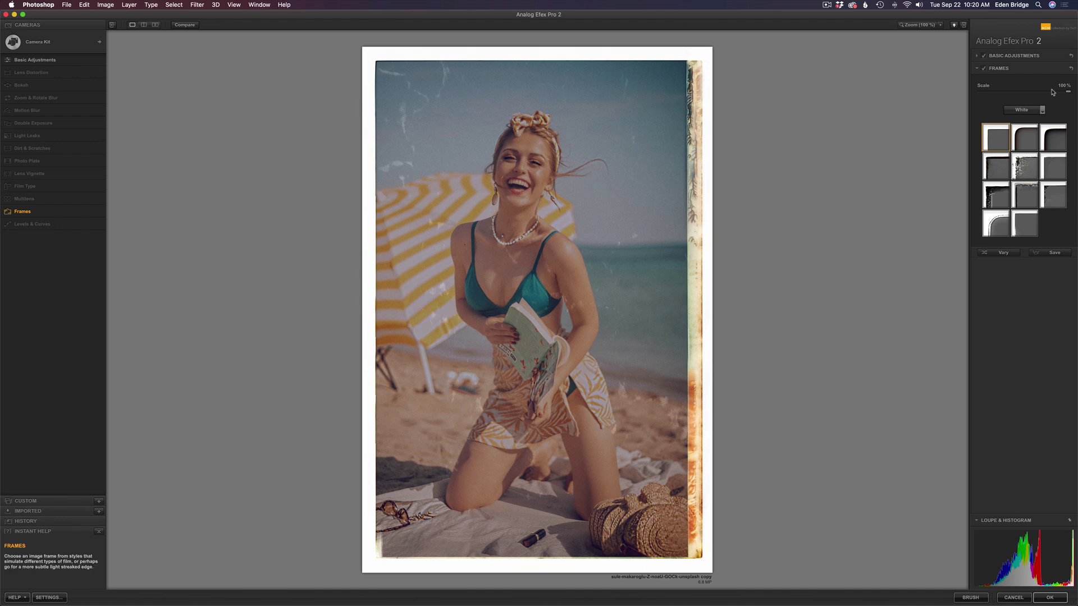
Shrink the white frame to about 76% scale and randomize its worn edges three times.
left_click_drag(1071, 94, 1048, 95)
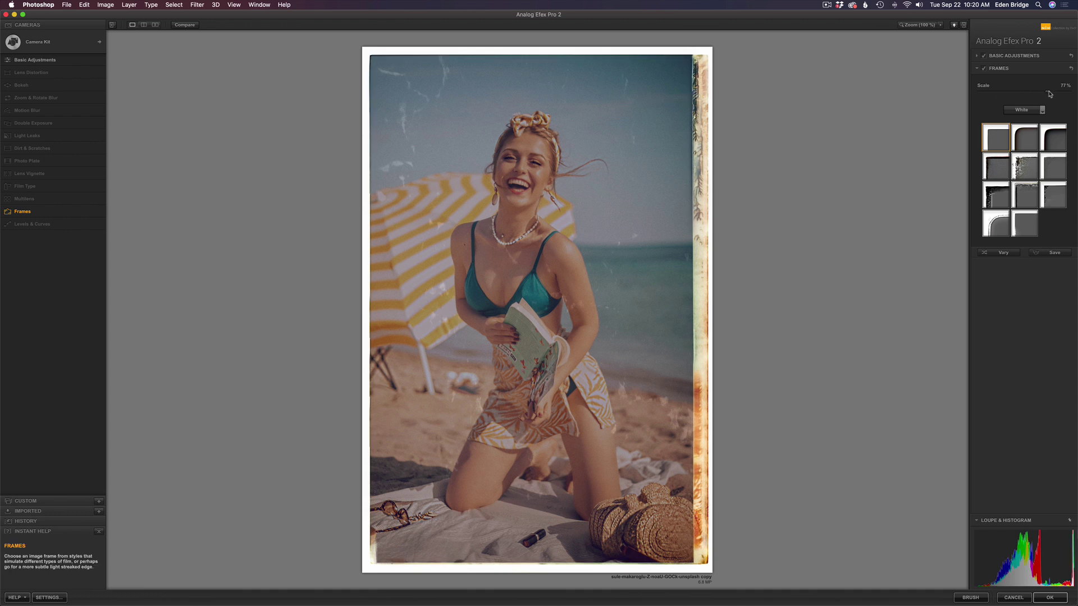
mouse_move(1048, 94)
left_mouse_down()
mouse_move(1013, 94)
mouse_move(1054, 94)
left_mouse_up()
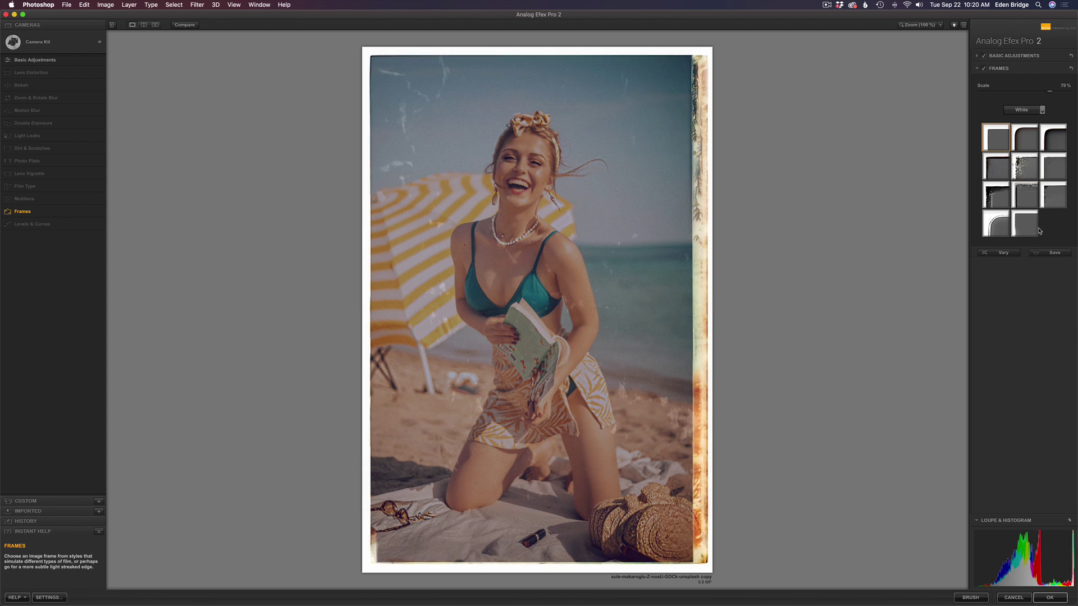
left_click(1003, 254)
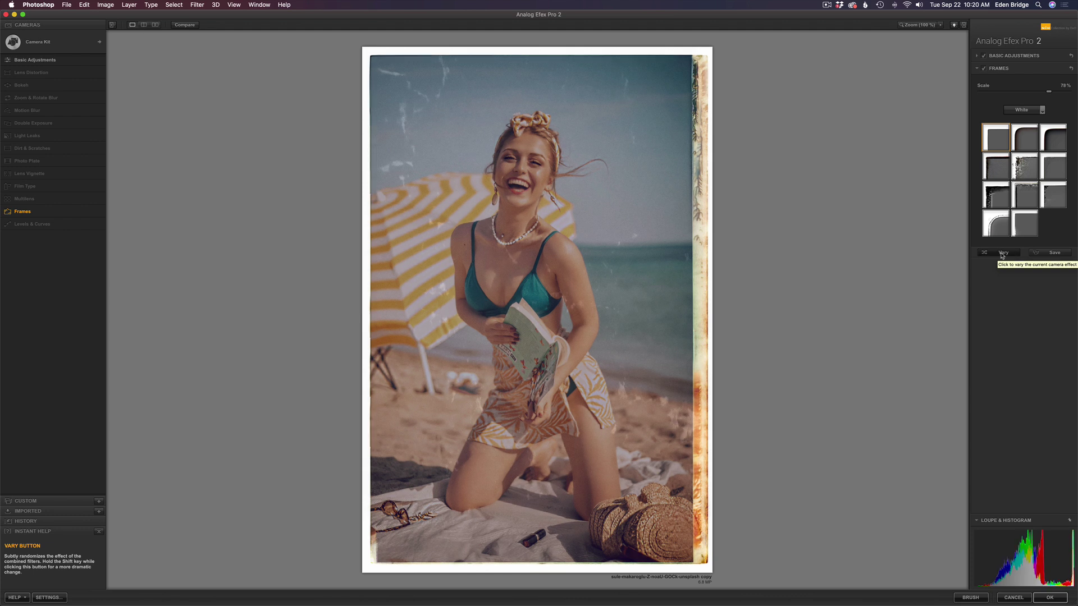
left_click(1003, 254)
left_click(1003, 253)
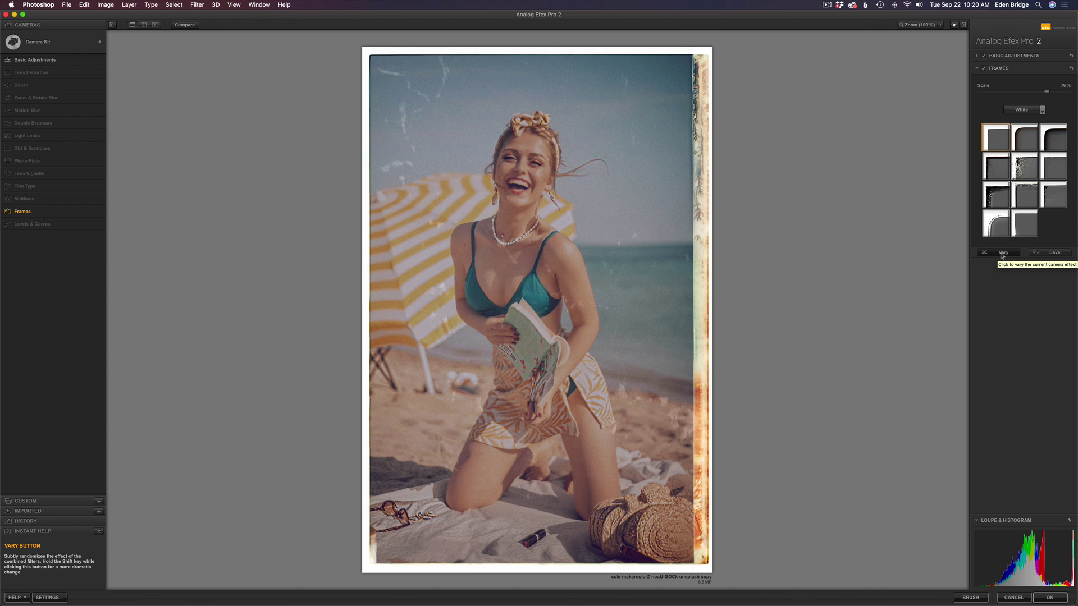
In Basic Adjustments, set Brightness and Contrast to 13%, Saturation to 10%, and raise Detail Extraction.
left_click(1027, 57)
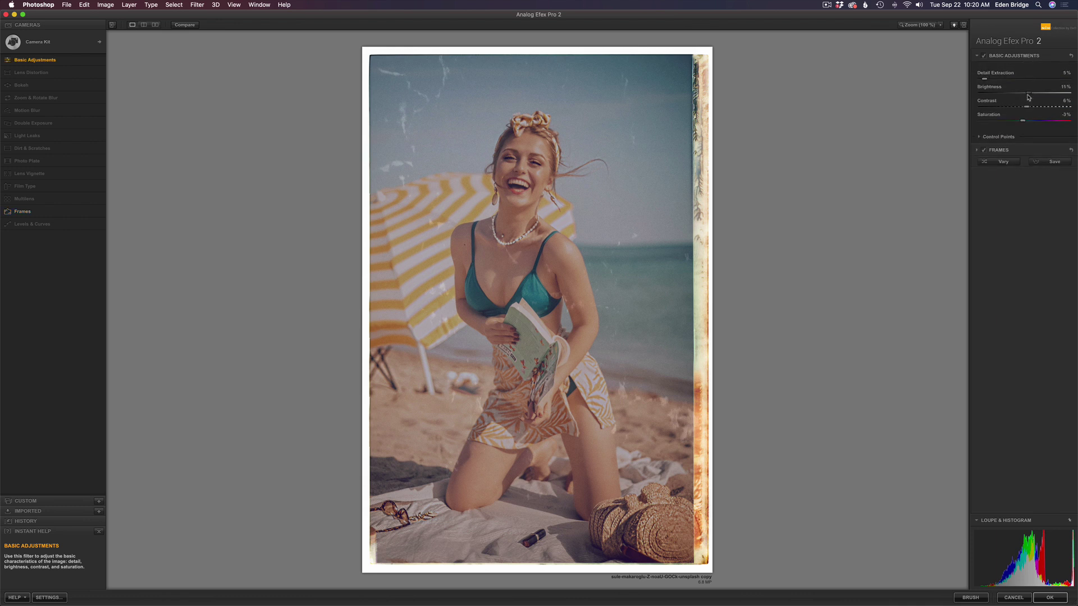
left_click_drag(1030, 95, 1032, 96)
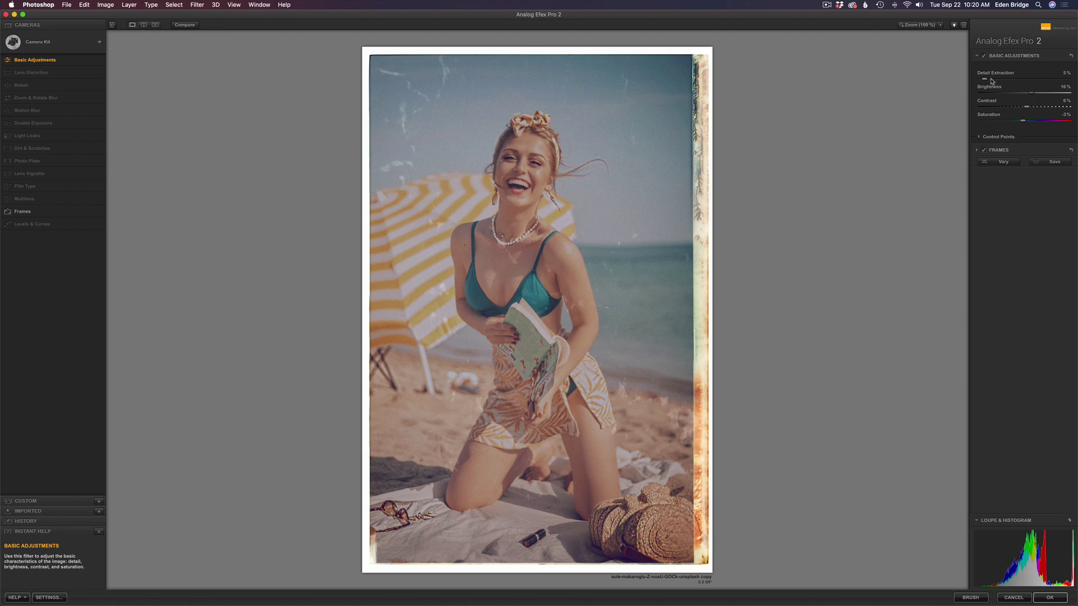
mouse_move(986, 79)
left_mouse_down()
mouse_move(1031, 80)
mouse_move(966, 85)
left_mouse_up()
mouse_move(1028, 109)
left_mouse_down()
mouse_move(1014, 109)
mouse_move(1033, 105)
left_mouse_up()
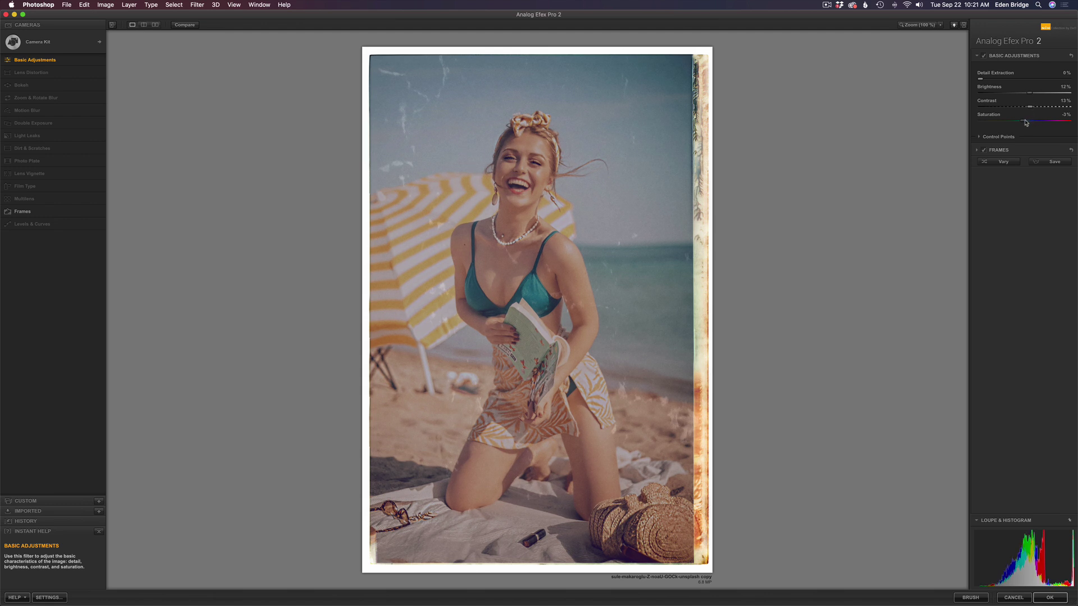
mouse_move(1025, 122)
left_mouse_down()
mouse_move(1043, 124)
mouse_move(1018, 121)
mouse_move(1030, 122)
left_mouse_up()
Toggle Compare a few times to check the vintage look against the original photo.
left_click(185, 25)
left_click(185, 25)
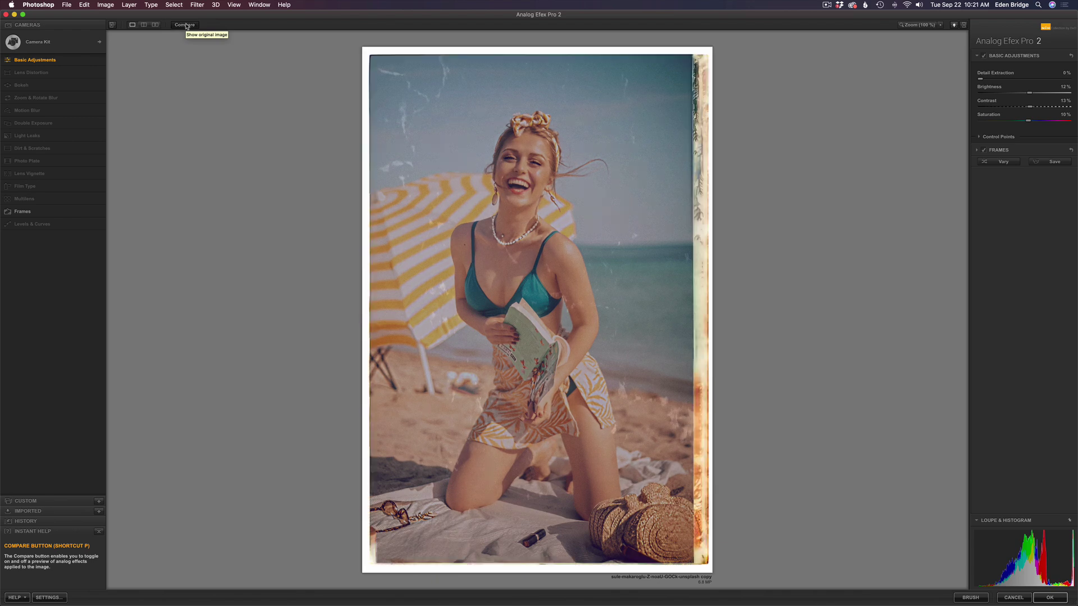
left_click(185, 24)
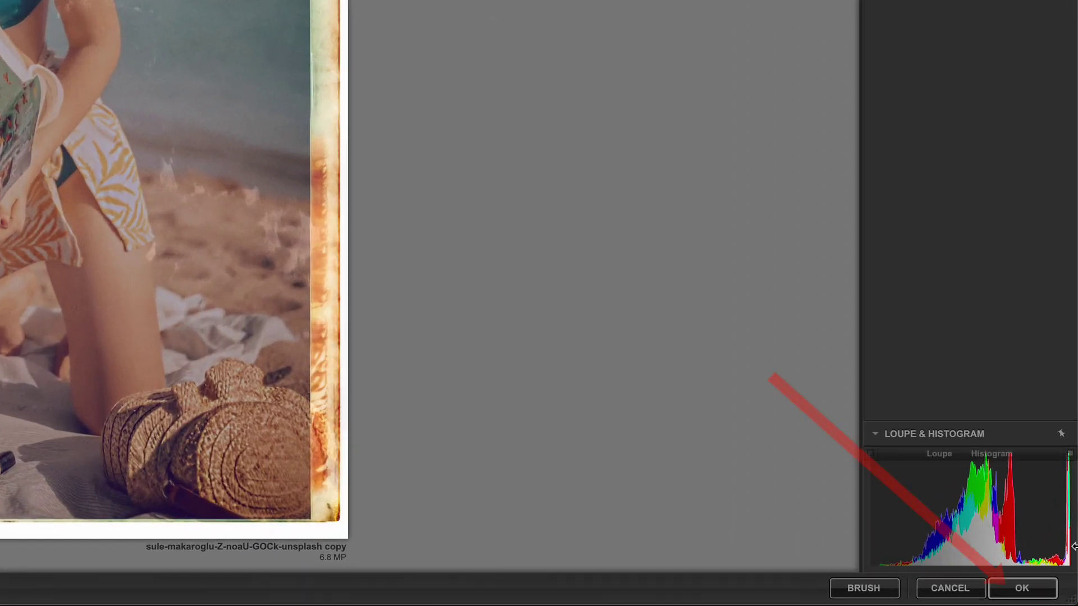
Apply the Analog Efex result, then hide and re-show the Vintage, Studio 2 and Nik Collection layers.
left_click(1022, 588)
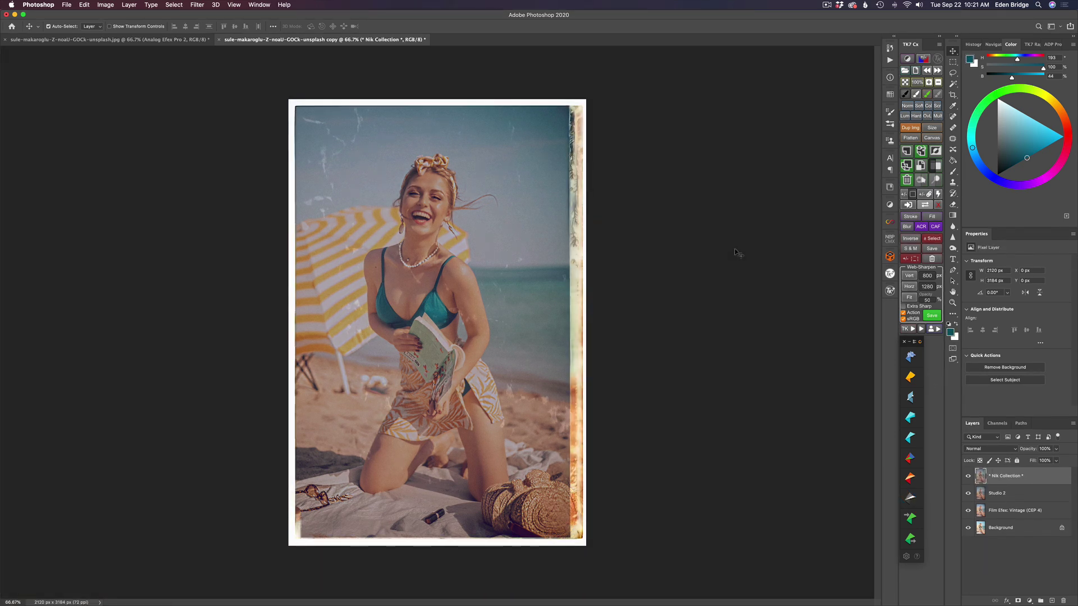
left_click(968, 528, "alt")
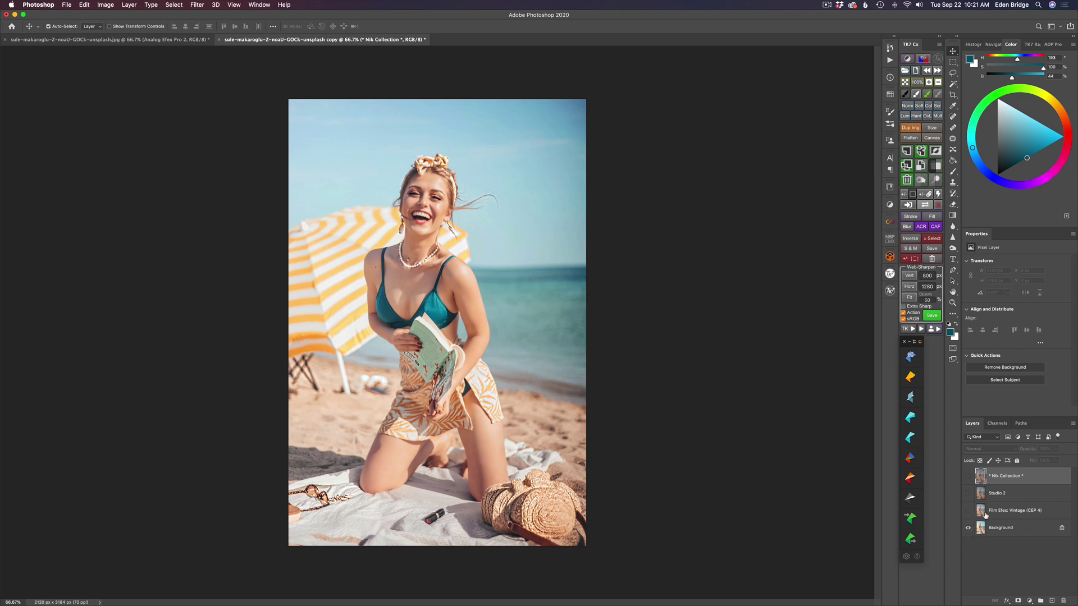
left_click(968, 511)
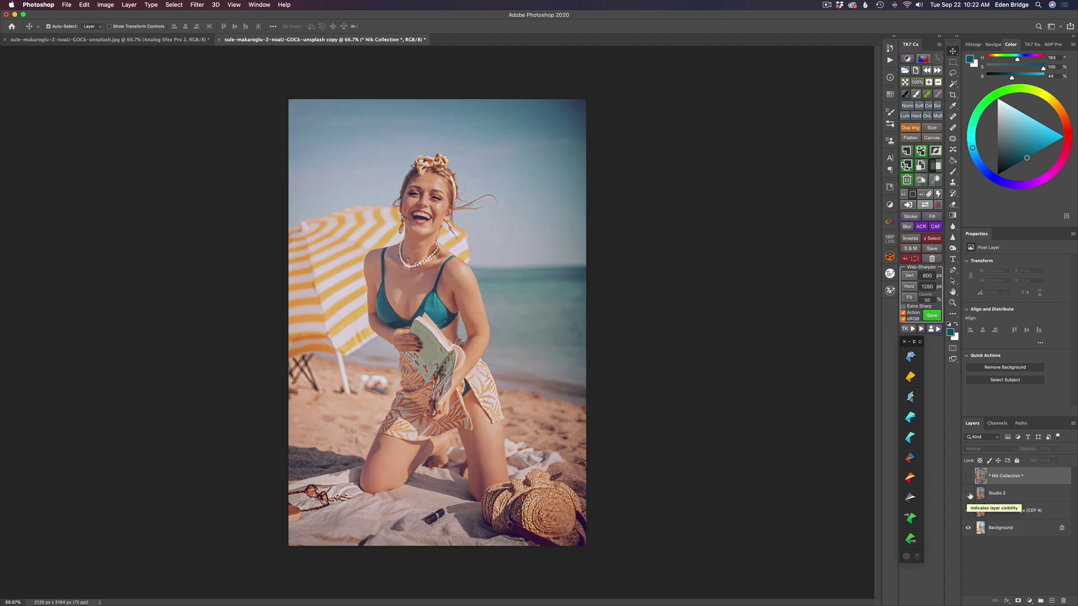
left_click(968, 494)
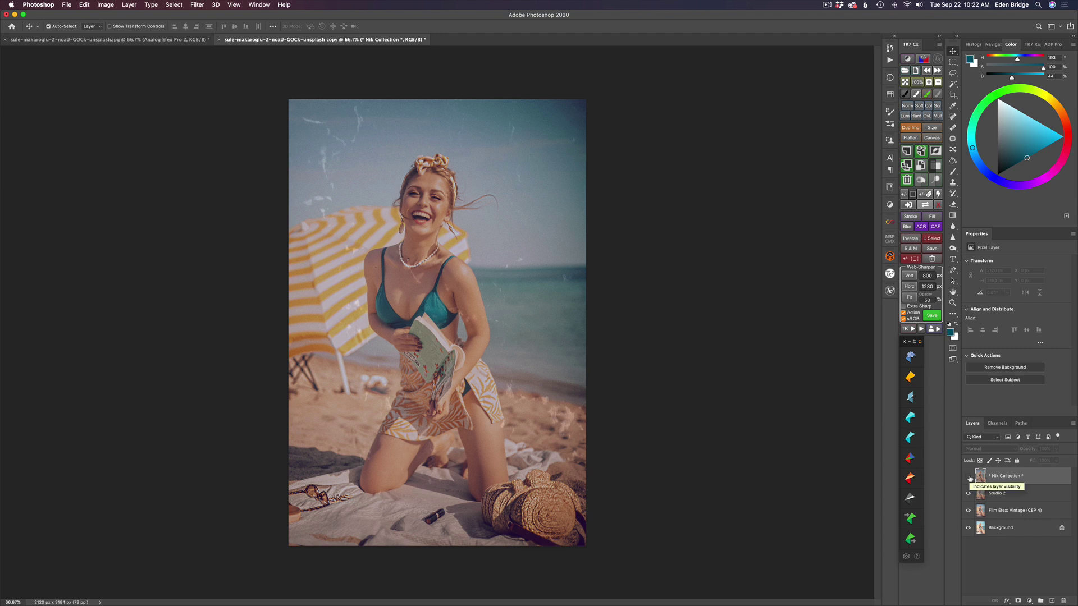
left_click(969, 477)
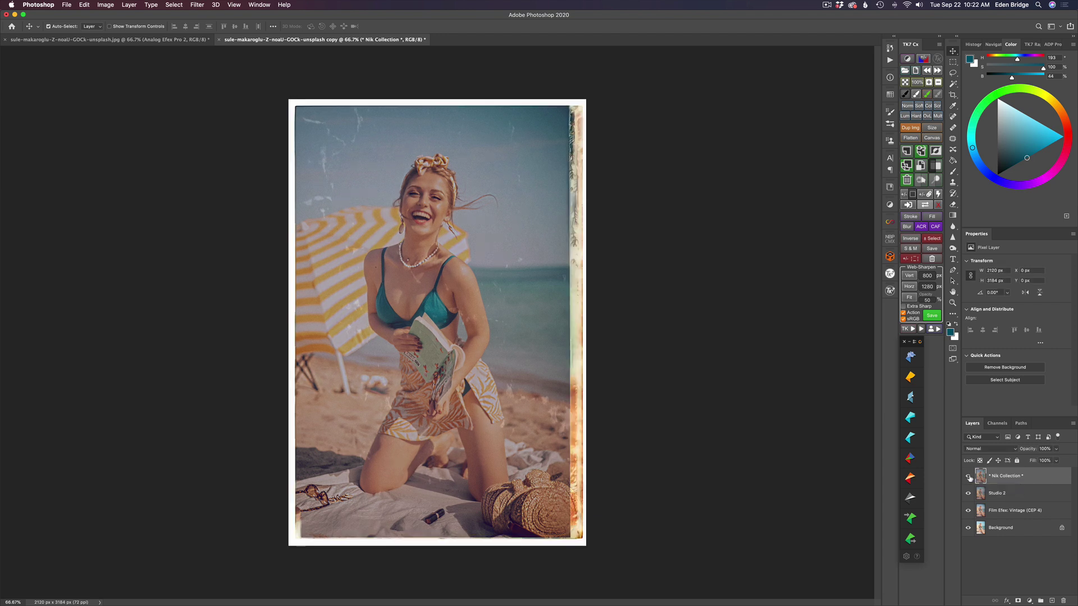